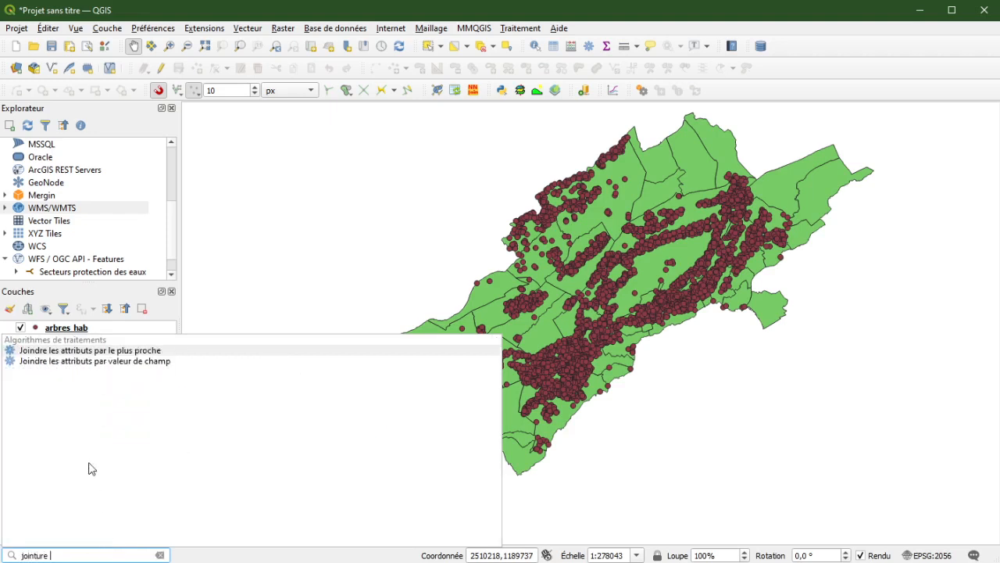
Search the processing algorithms for "jointu" and open Joindre les attributs par localisation
key(BackSpace)
key(BackSpace)
key(BackSpace)
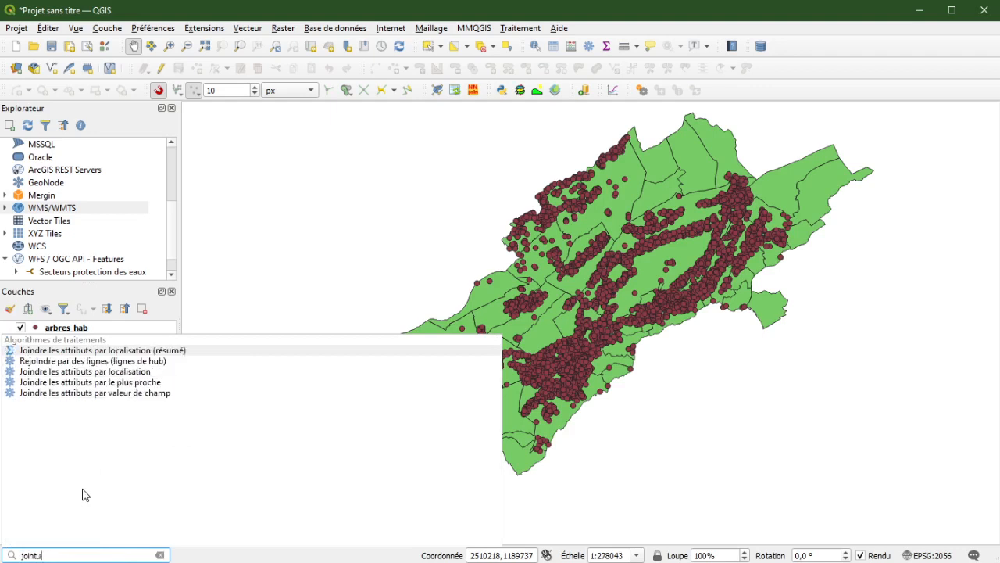
click(129, 373)
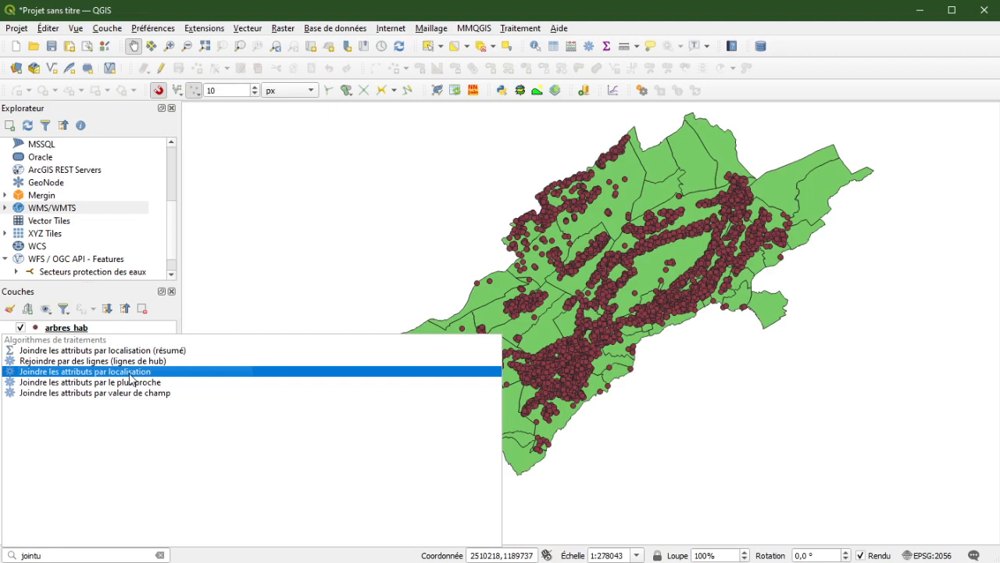
click(131, 377)
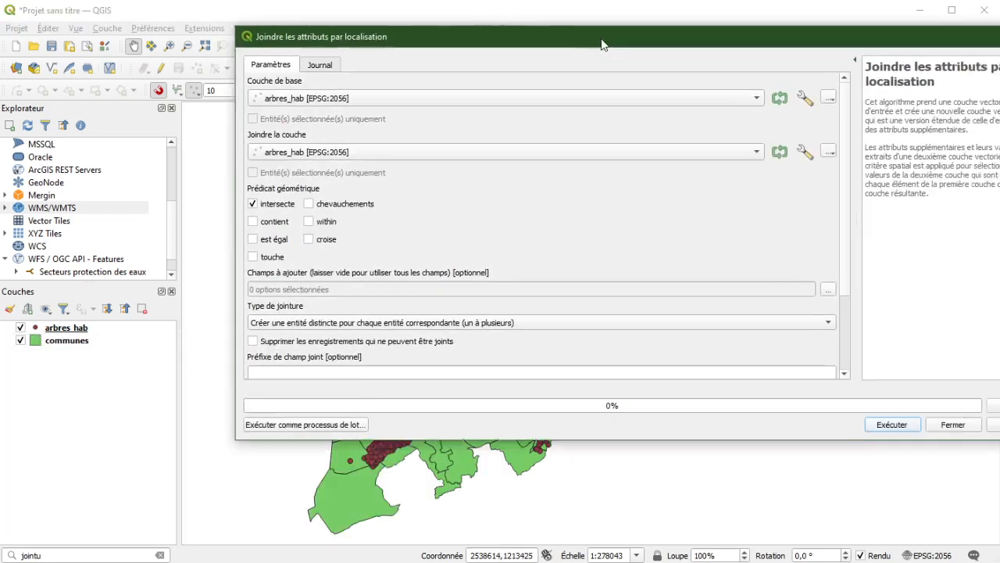
drag(601, 44, 486, 76)
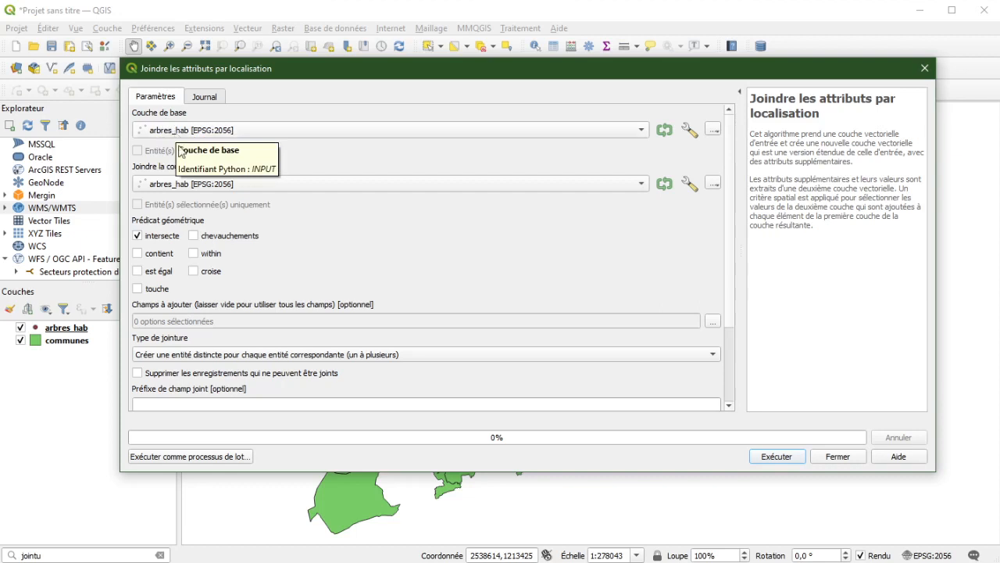
Set communes as the layer to join to arbres_hab and choose NAME as the only field to add
click(209, 185)
click(207, 196)
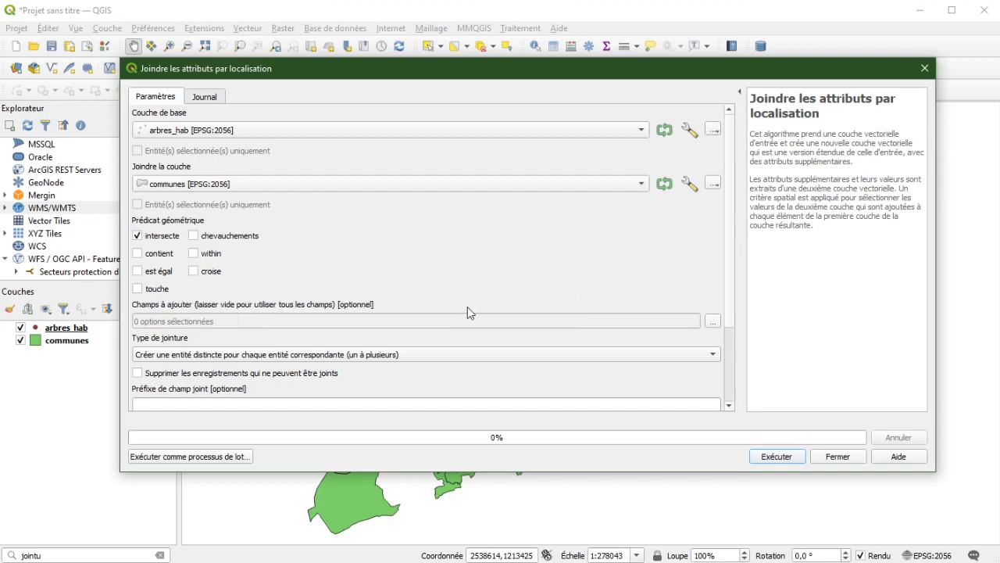
click(712, 327)
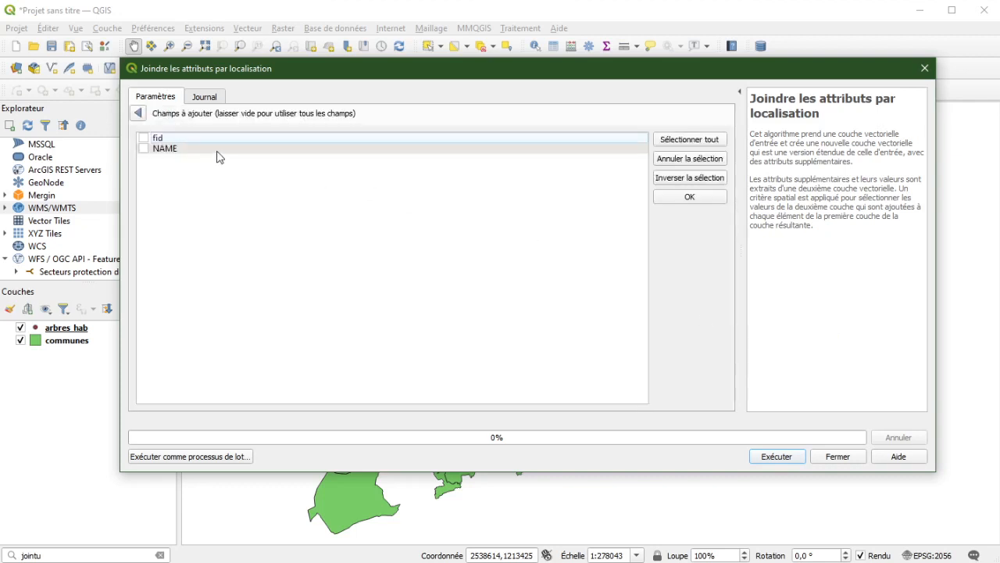
click(144, 150)
click(669, 198)
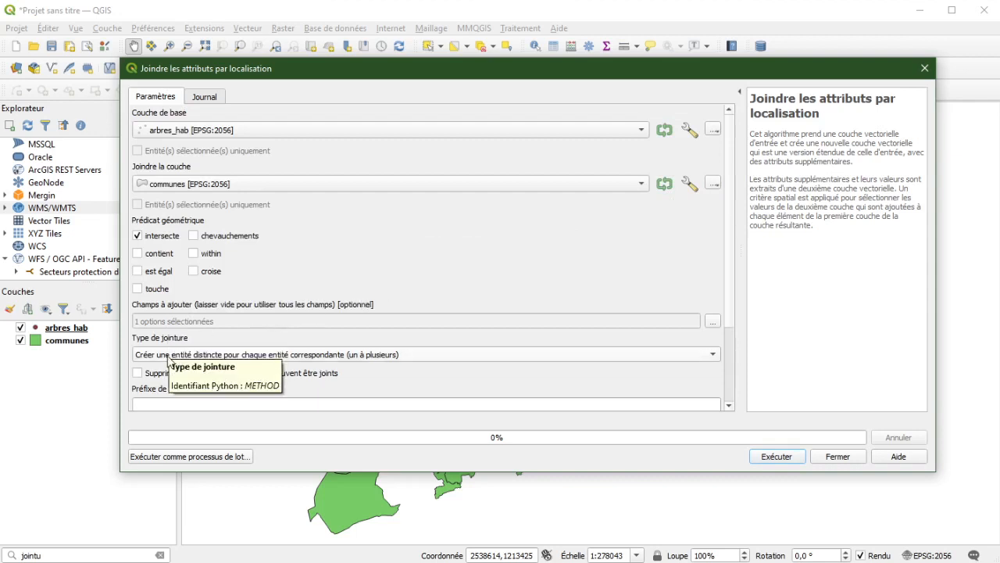
Run the spatial join with the one-to-many join type and a temporary output layer, and close the dialog
click(169, 360)
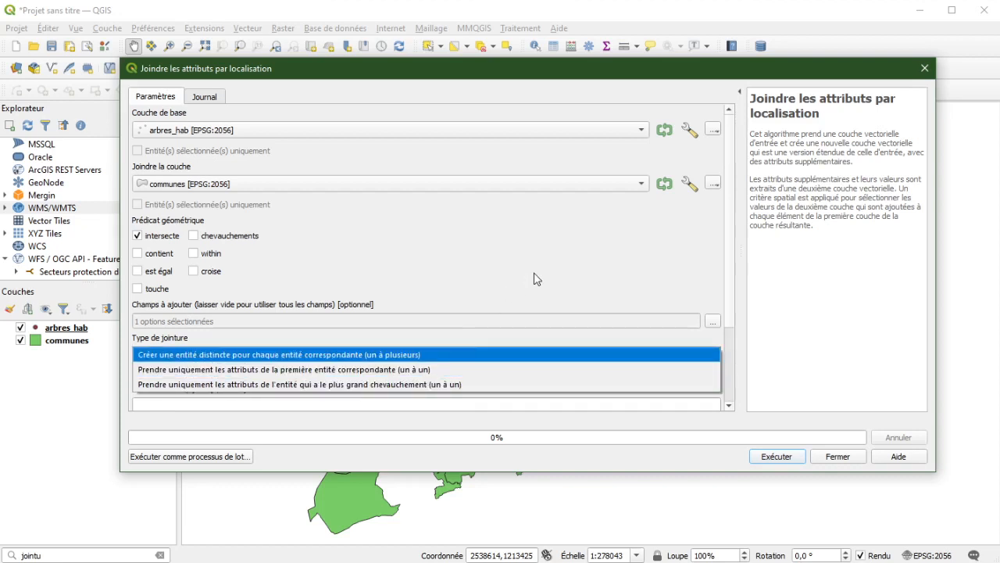
key(Escape)
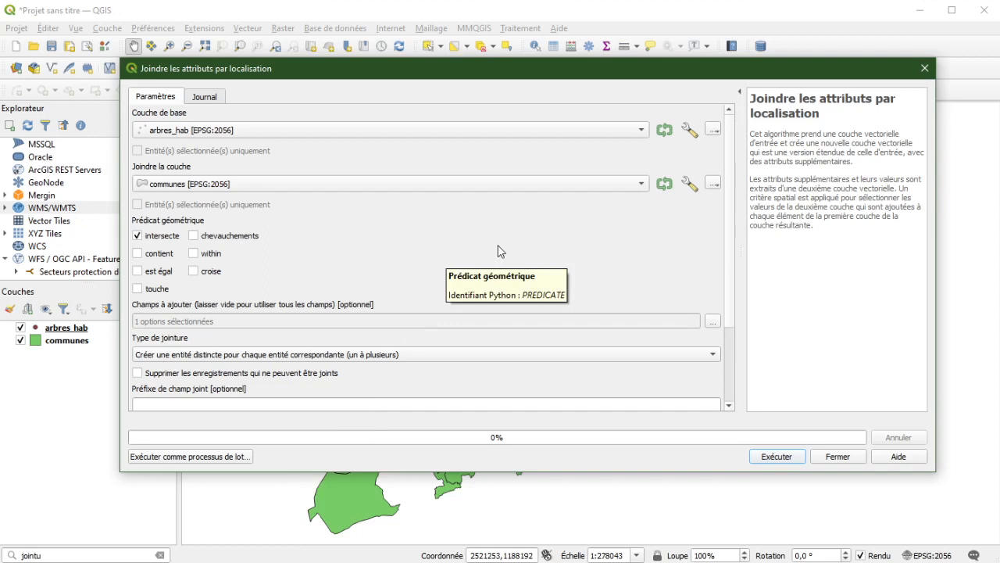
scroll(504, 246, down, 3)
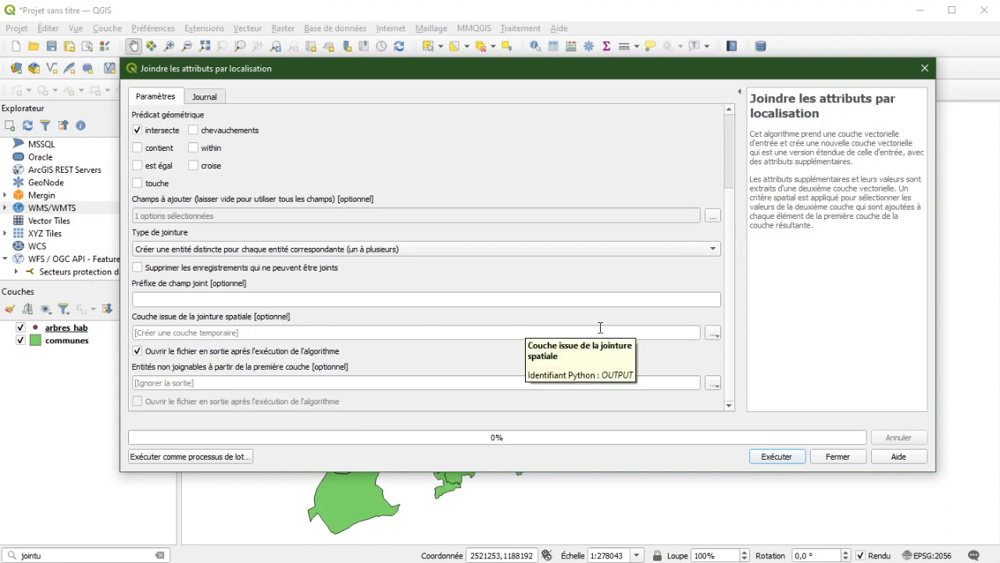
click(713, 333)
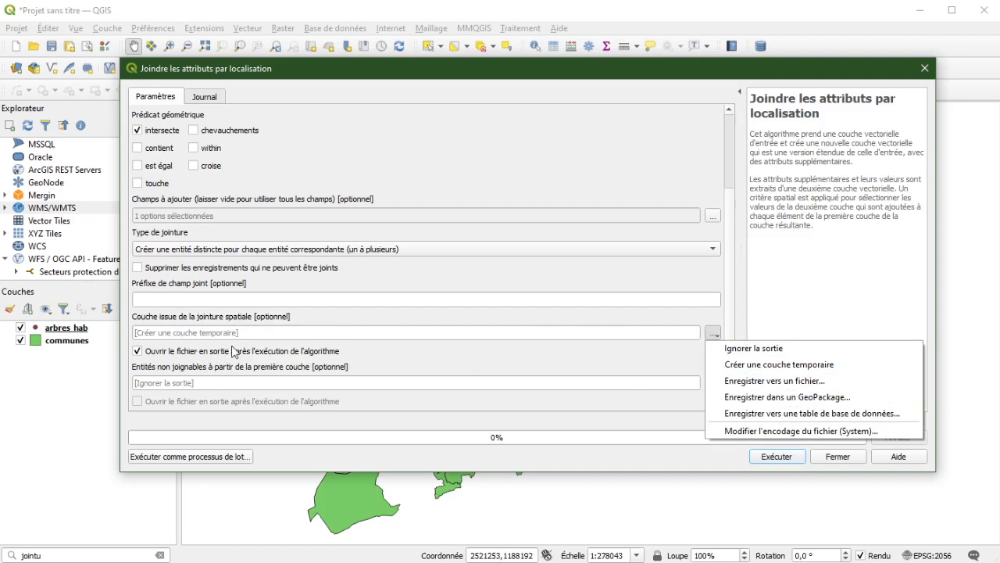
click(325, 321)
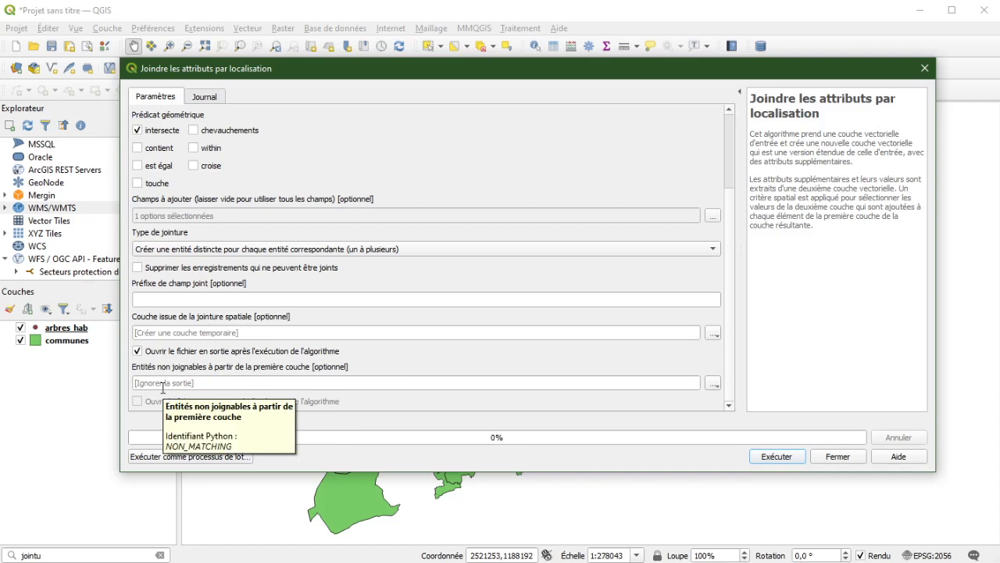
click(758, 457)
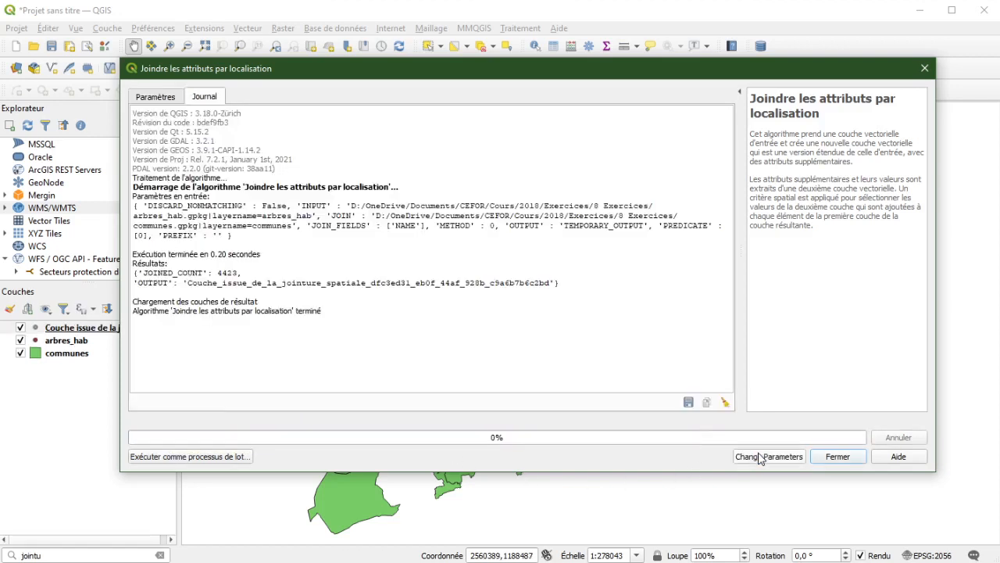
click(838, 456)
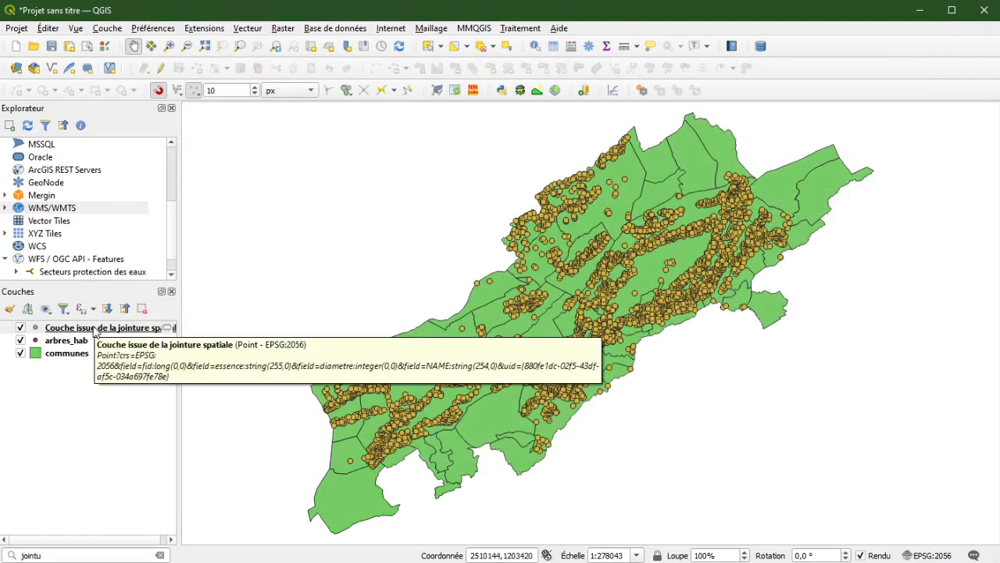
Examine the attribute fields of the arbres_hab layer and of the communes layer in their attribute tables
click(67, 340)
right_click(69, 341)
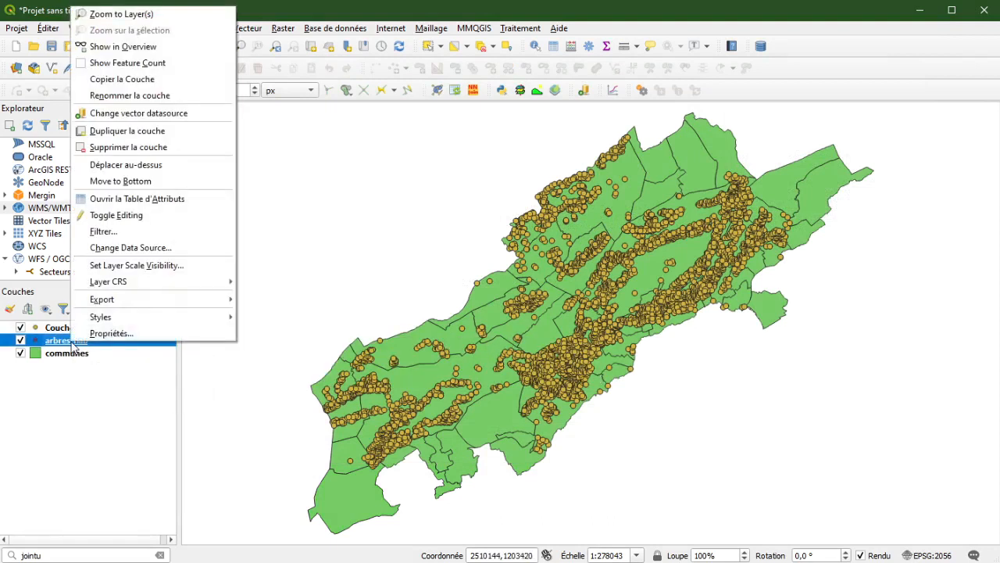
click(148, 199)
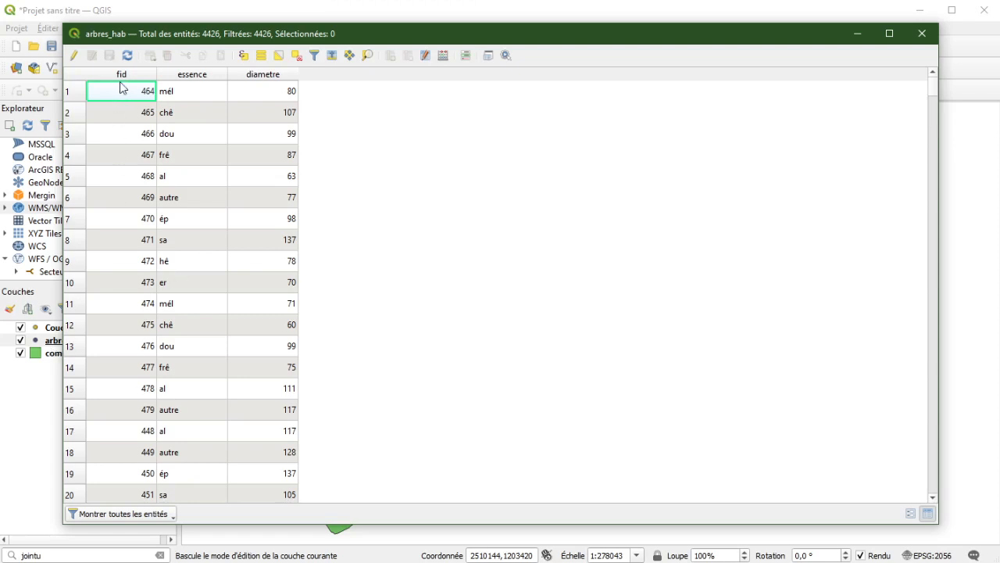
click(930, 33)
right_click(88, 358)
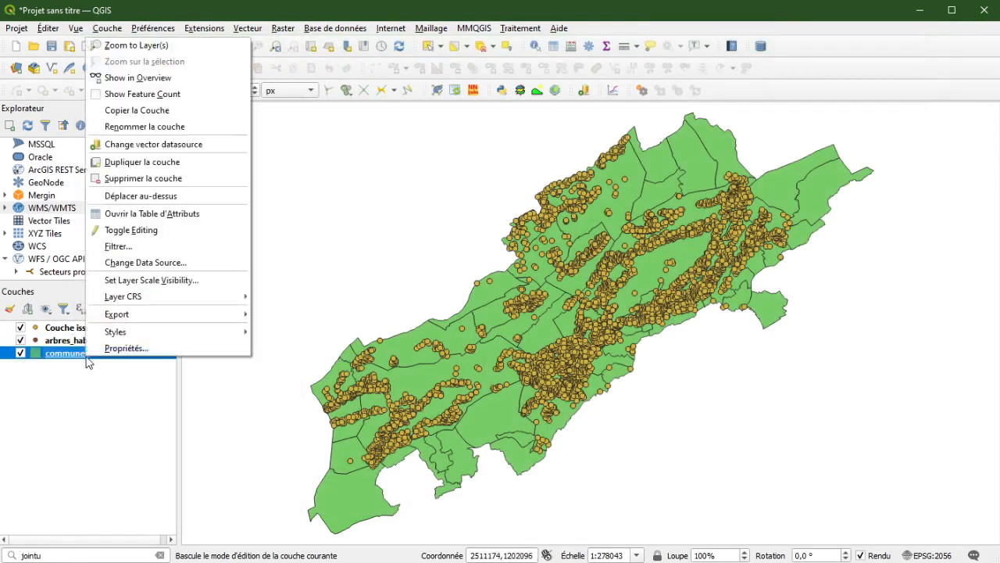
click(141, 214)
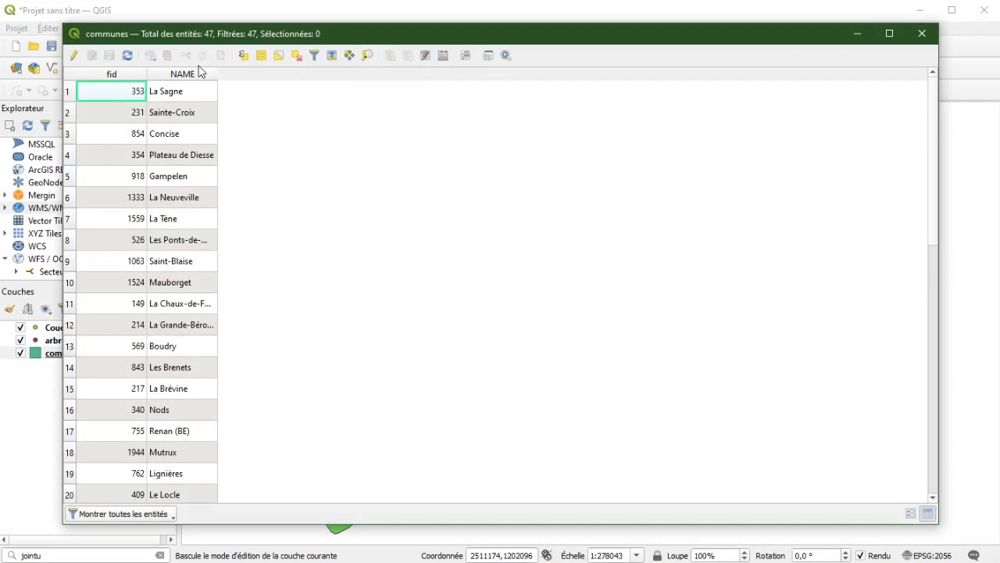
click(919, 34)
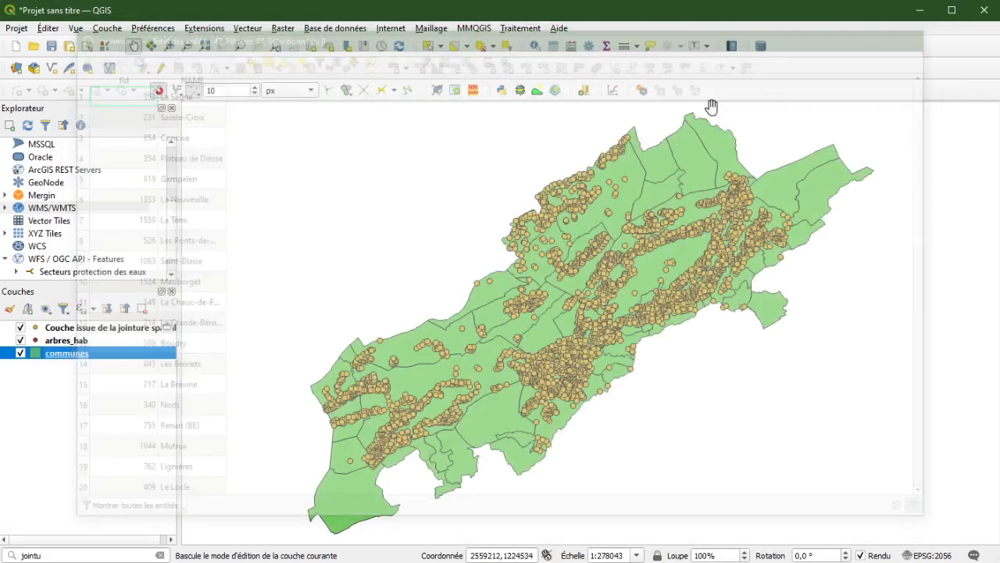
Examine the NAME column in the attribute table of the layer produced by the spatial join
right_click(97, 332)
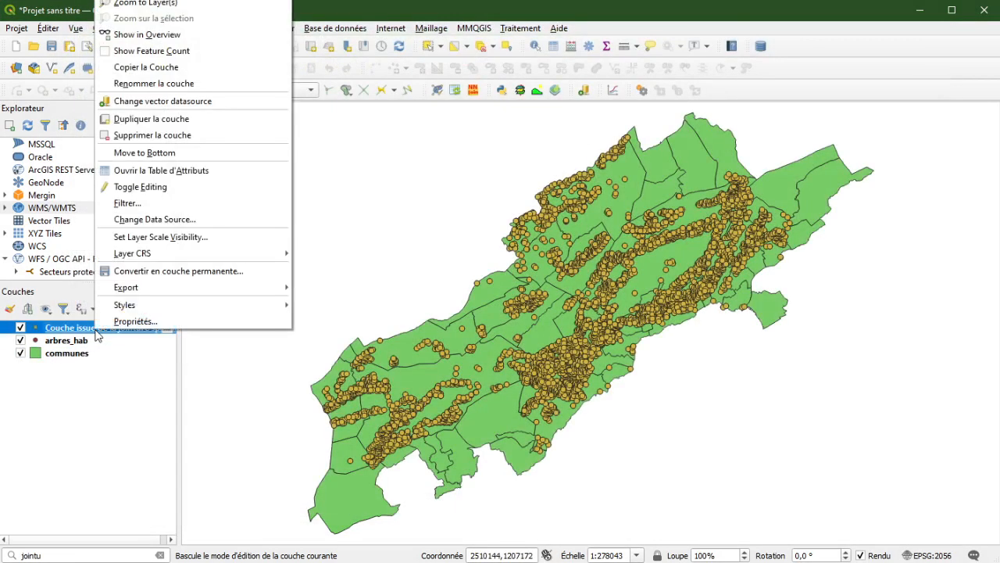
click(175, 171)
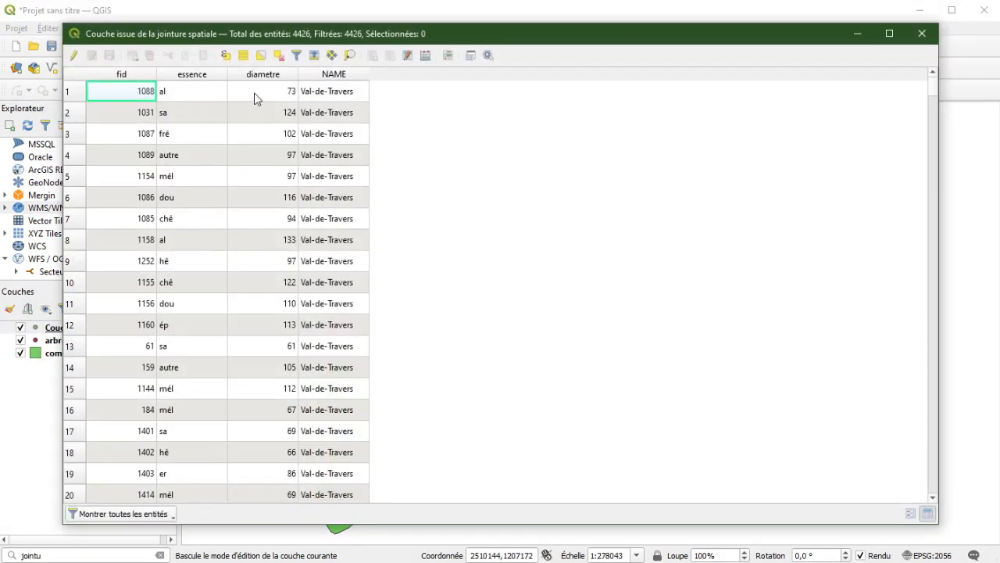
scroll(344, 242, down, 20)
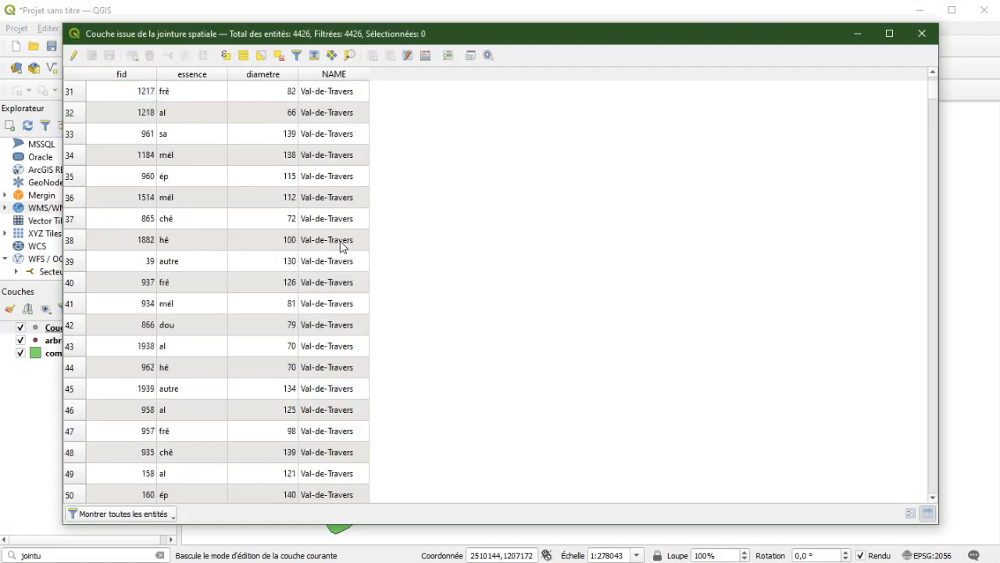
scroll(342, 247, down, 20)
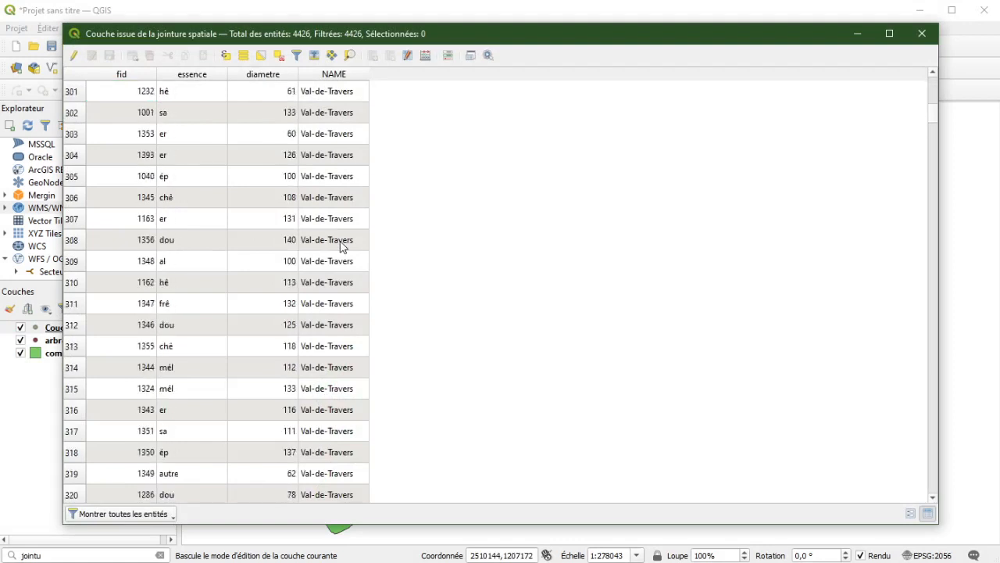
drag(932, 116, 934, 73)
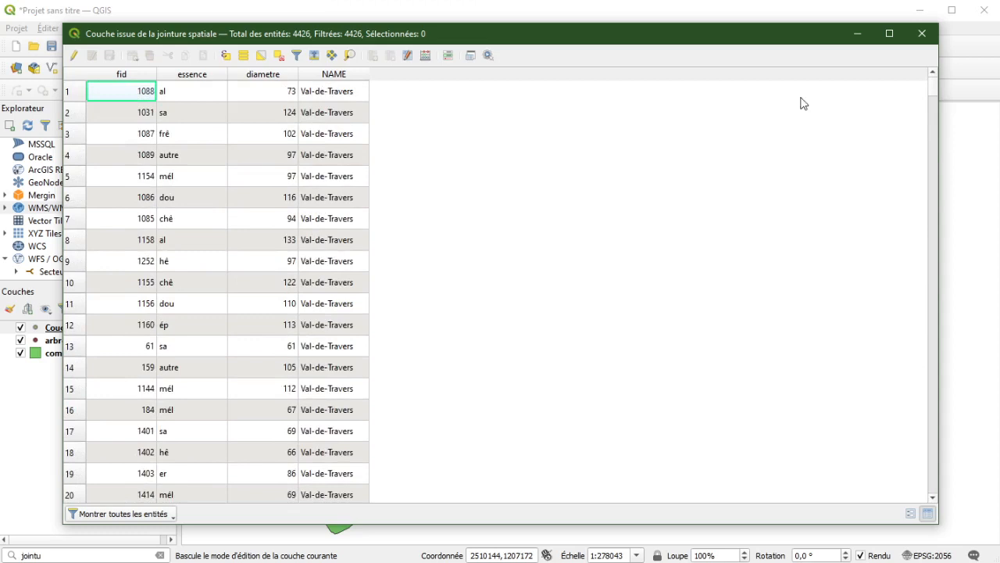
click(924, 36)
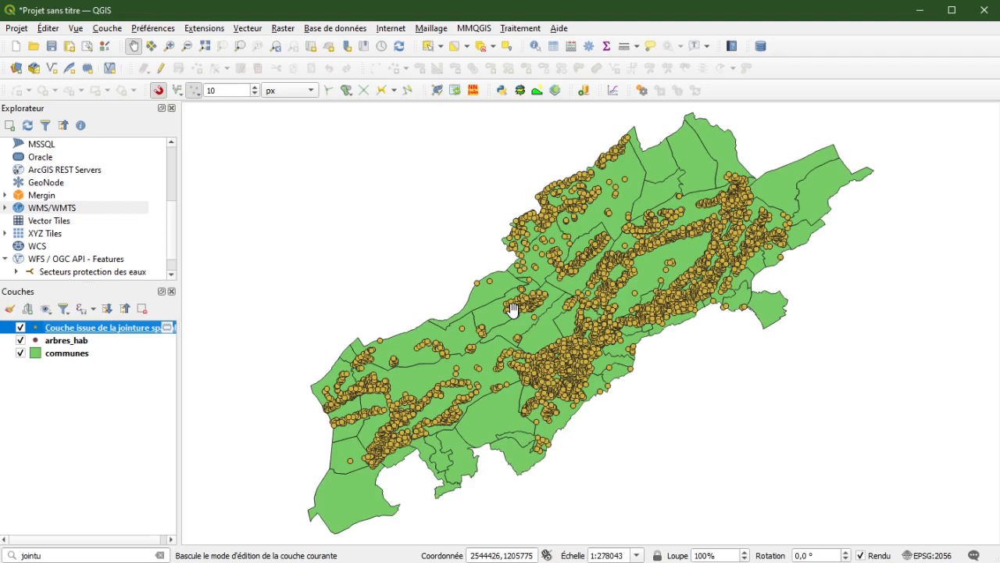
click(247, 29)
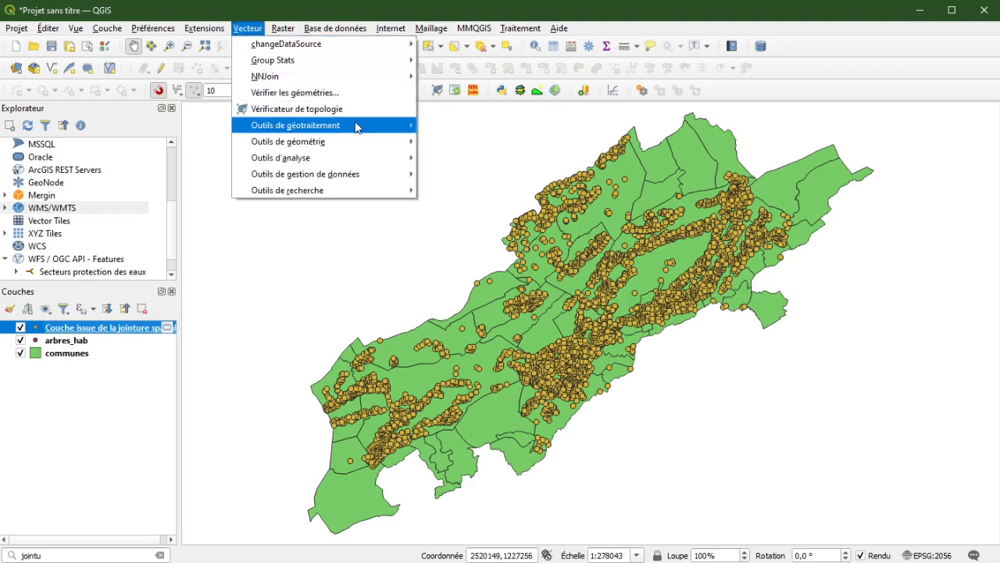
mouse_move(357, 127)
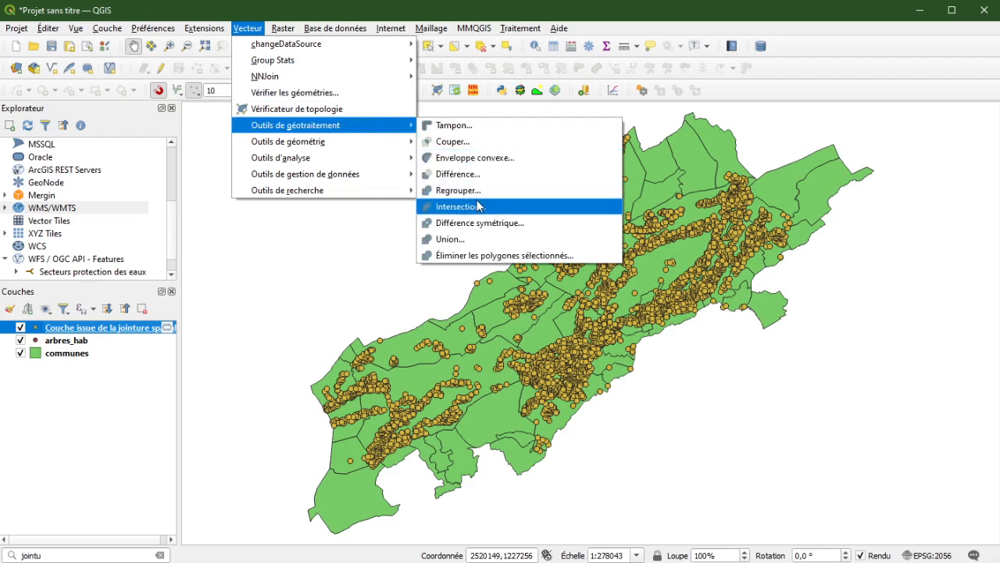
click(829, 69)
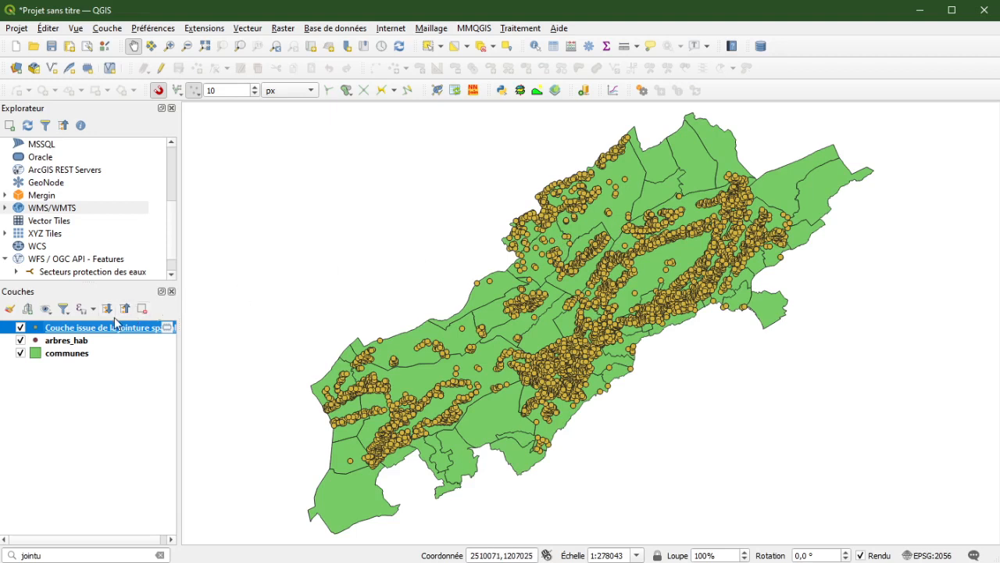
Hide the spatial join result layer and open the field calculator for the arbres_hab layer
click(21, 328)
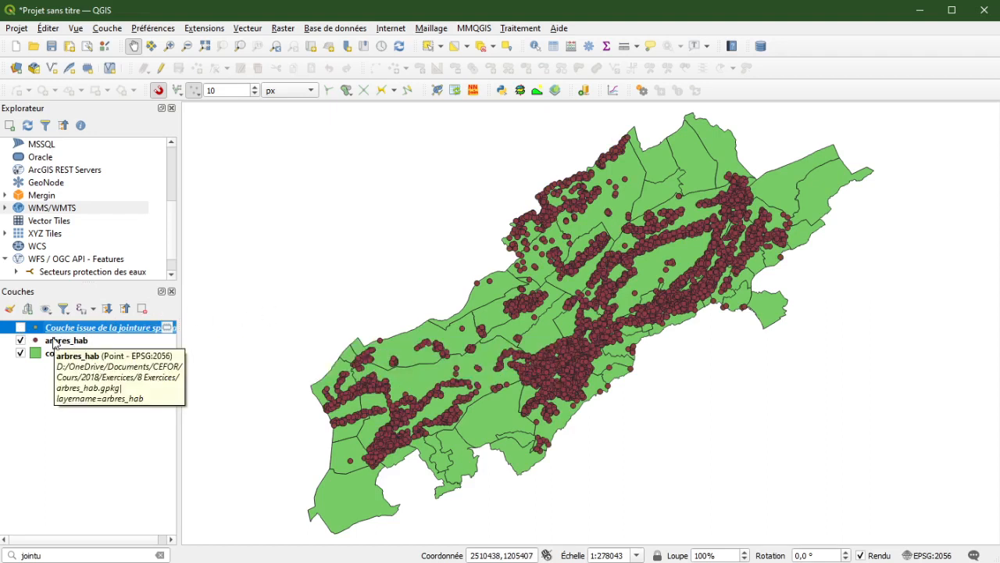
click(55, 342)
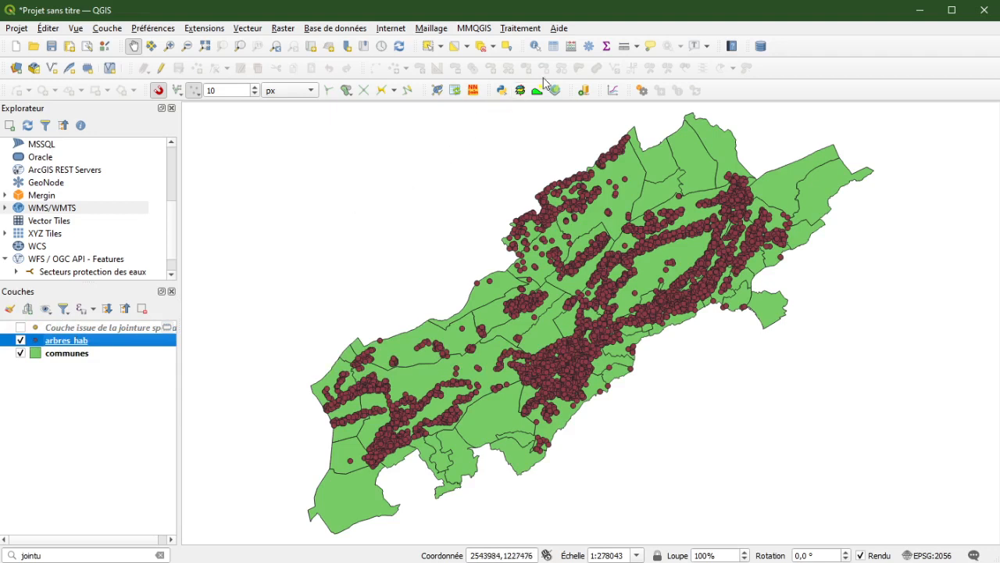
click(570, 48)
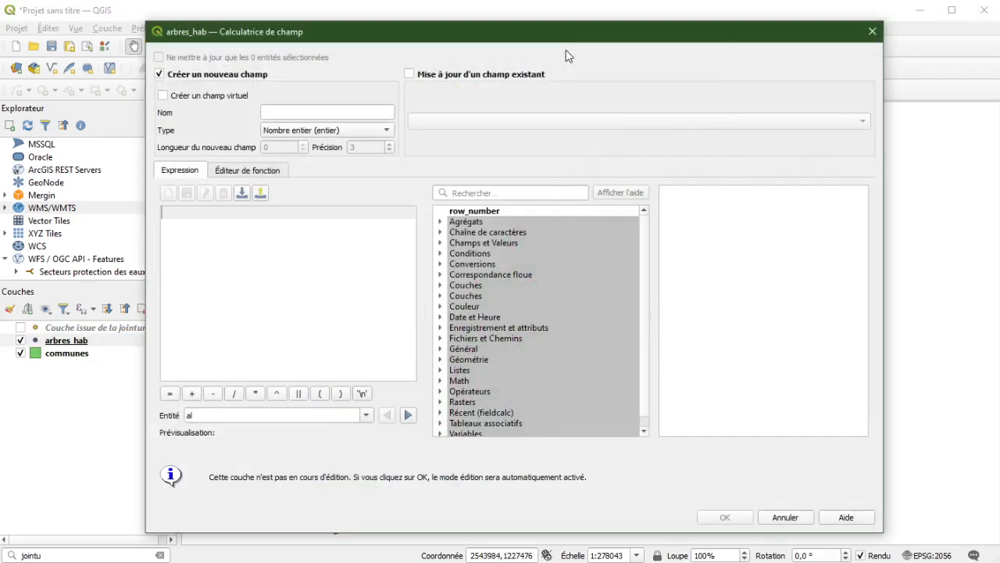
Set up a new virtual field named commune with the type Texte (chaîne de caractères)
click(190, 96)
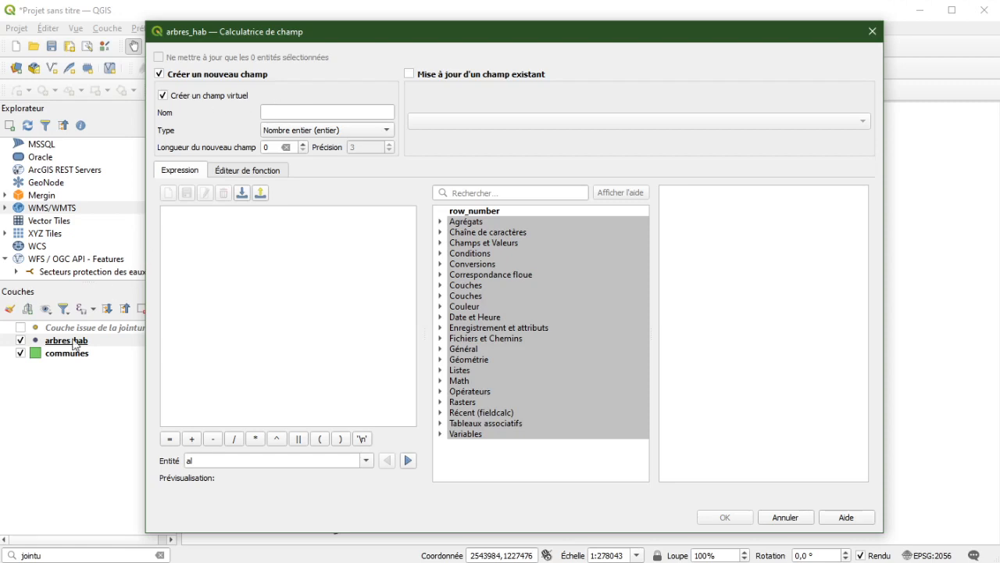
mouse_move(244, 107)
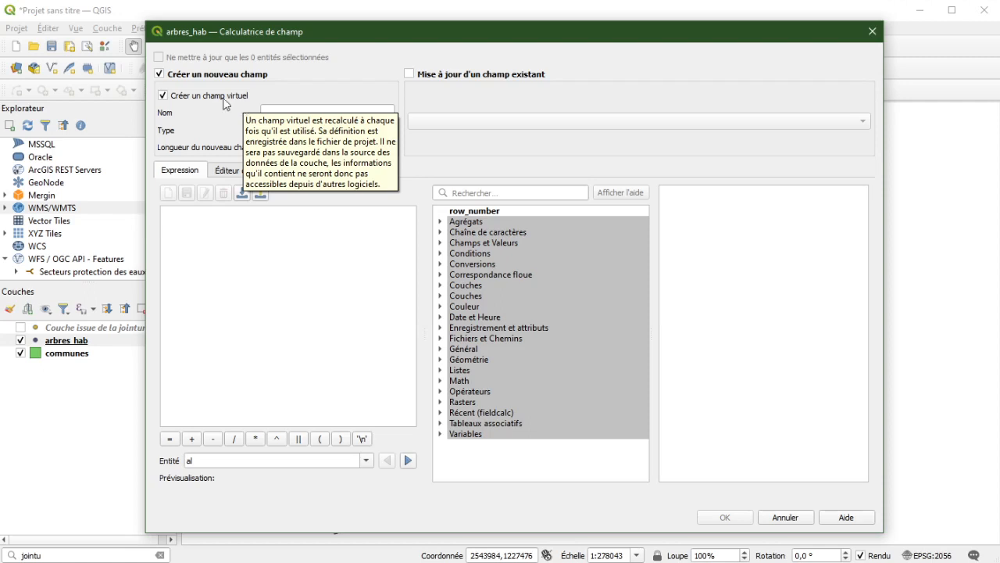
click(275, 107)
text(commune)
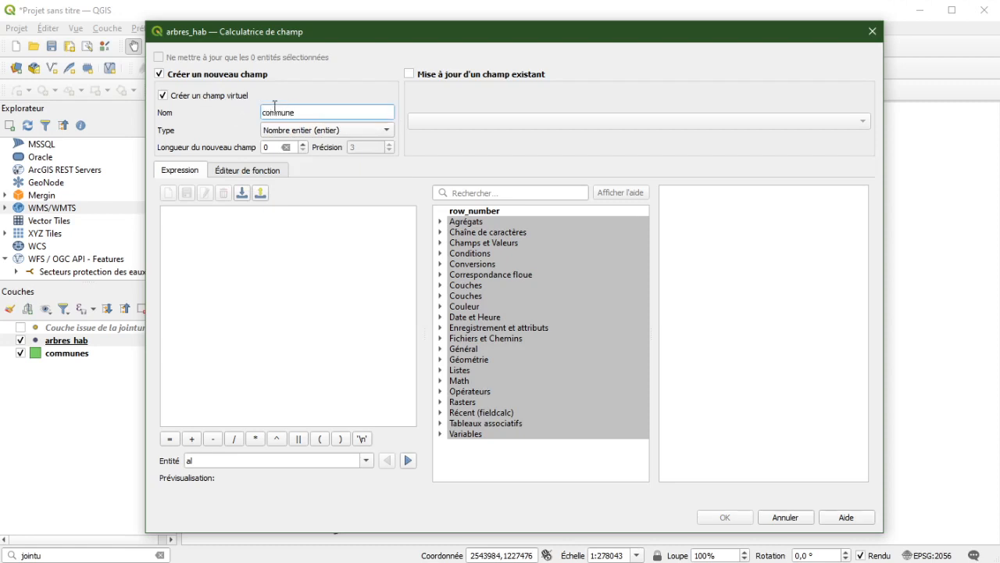
click(290, 133)
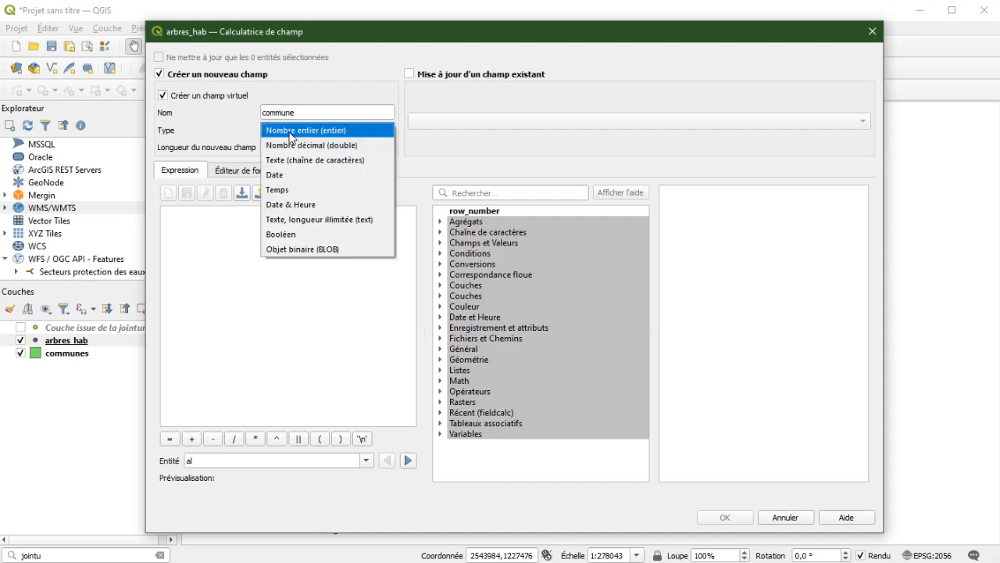
click(308, 161)
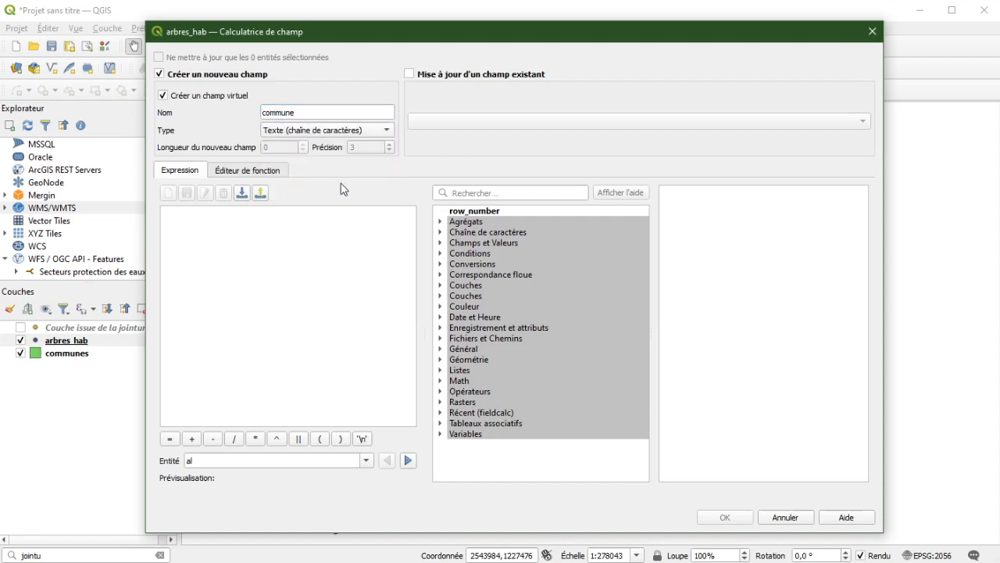
Search the functions for "overl", check the help for overlay_intersects and insert that function into the field expression
click(312, 228)
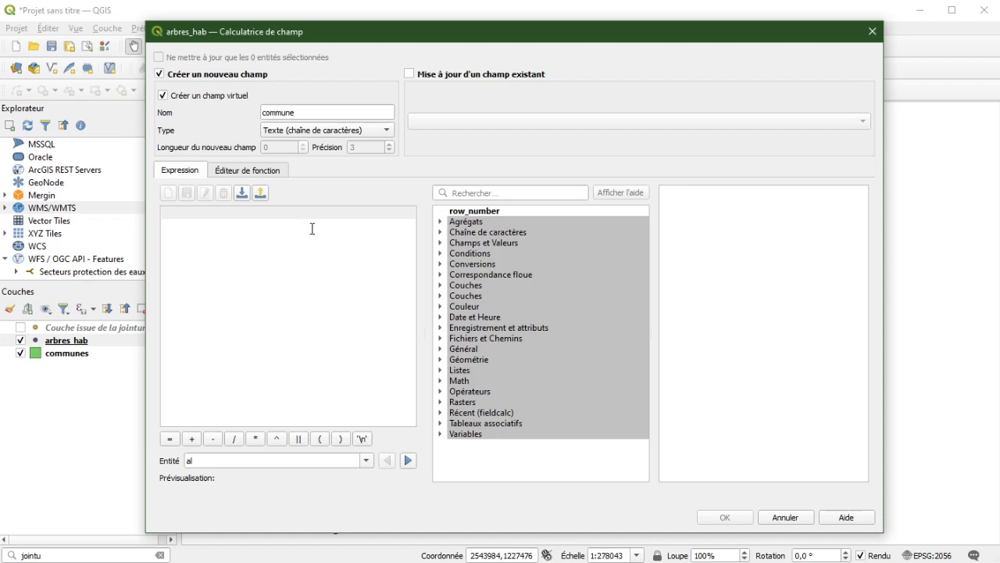
click(503, 194)
text(overl)
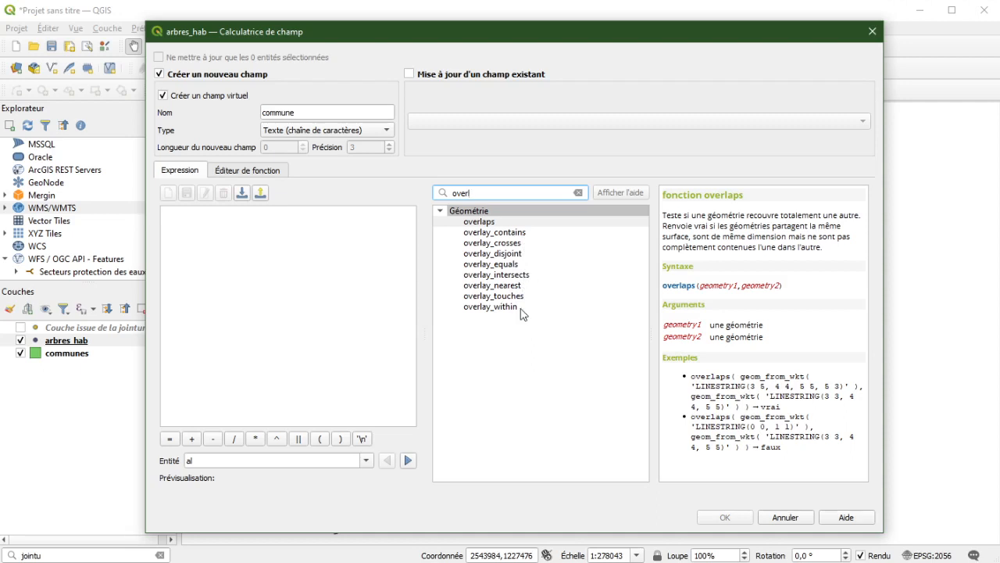
click(511, 275)
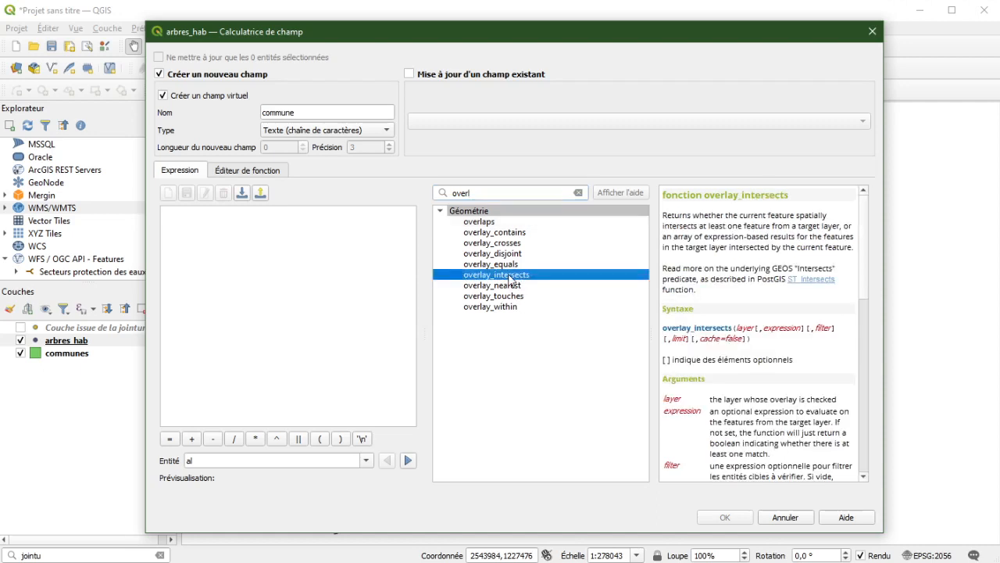
scroll(774, 305, down, 3)
scroll(782, 270, up, 3)
double_click(515, 276)
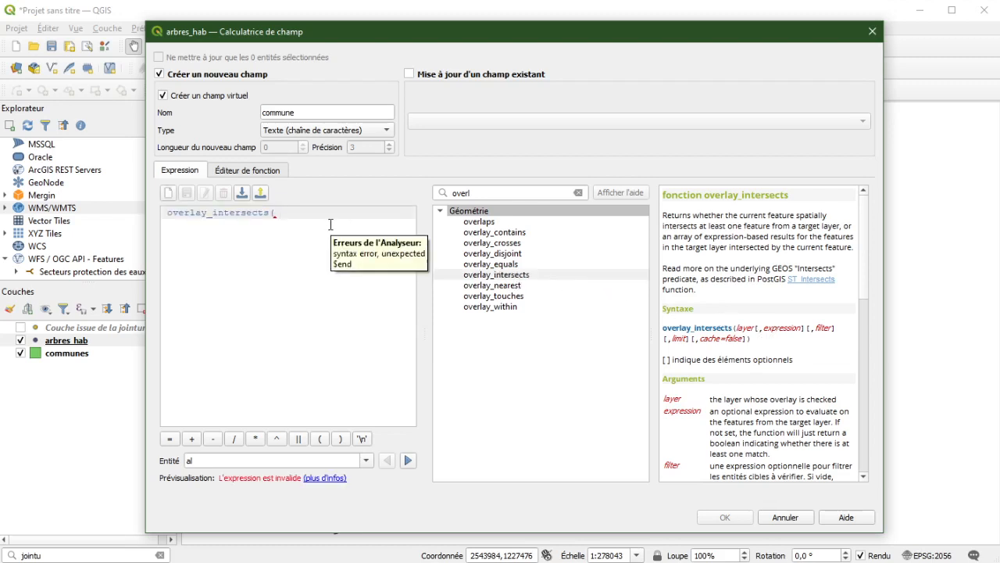
Complete the function's arguments following its help examples so the expression reads overlay_intersects( 'communes',NAME)
scroll(779, 346, down, 3)
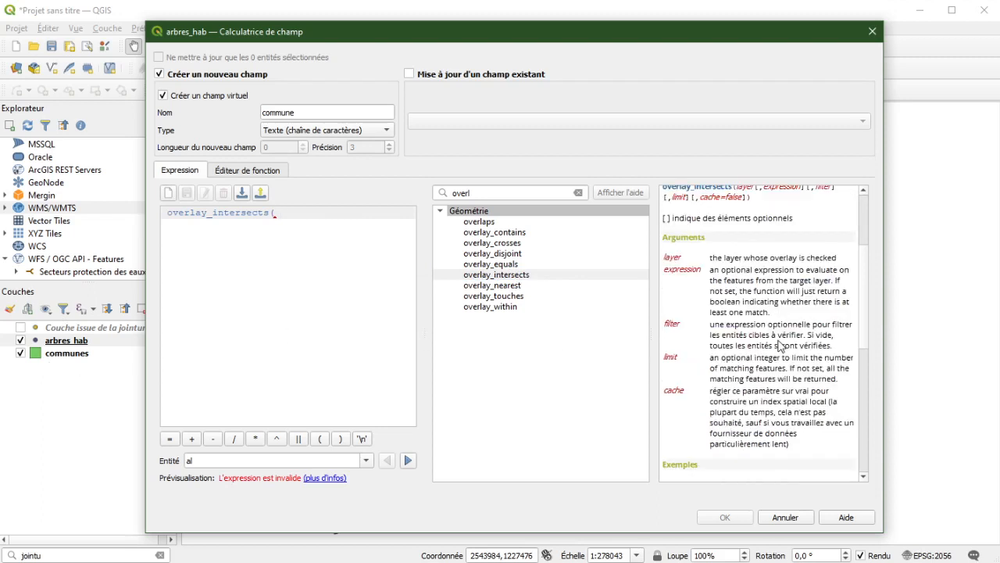
scroll(780, 346, down, 3)
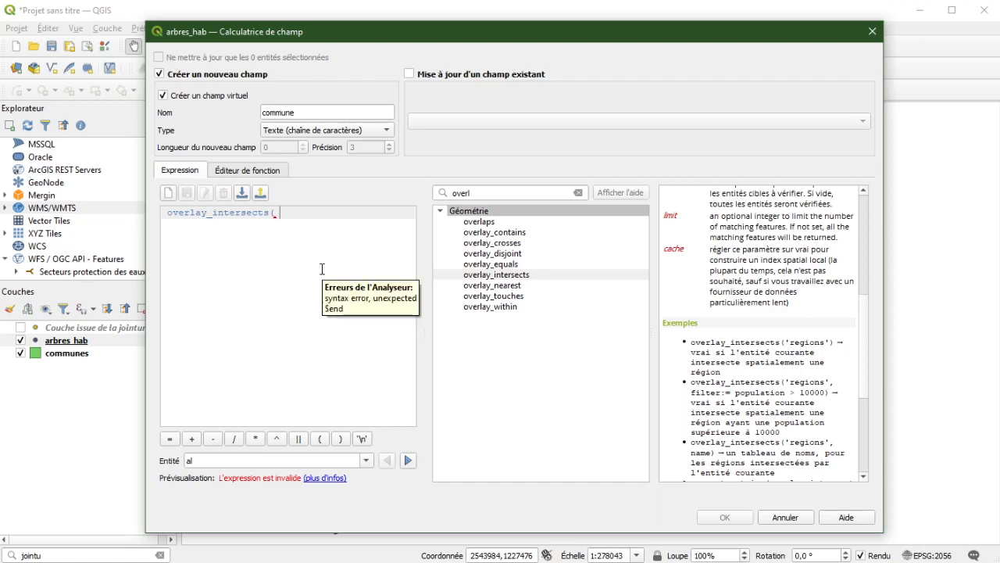
text('communes)
text(,)
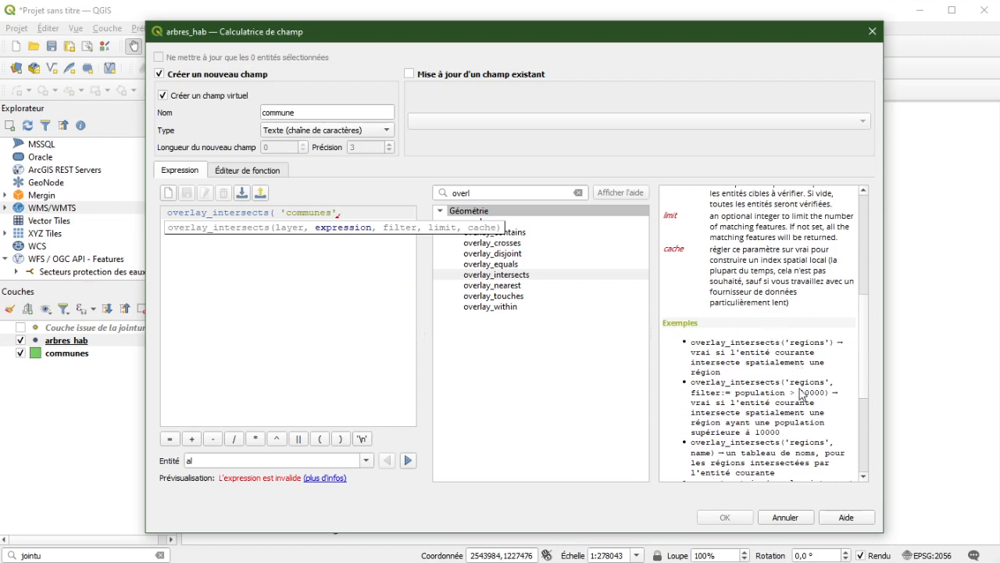
scroll(766, 430, down, 4)
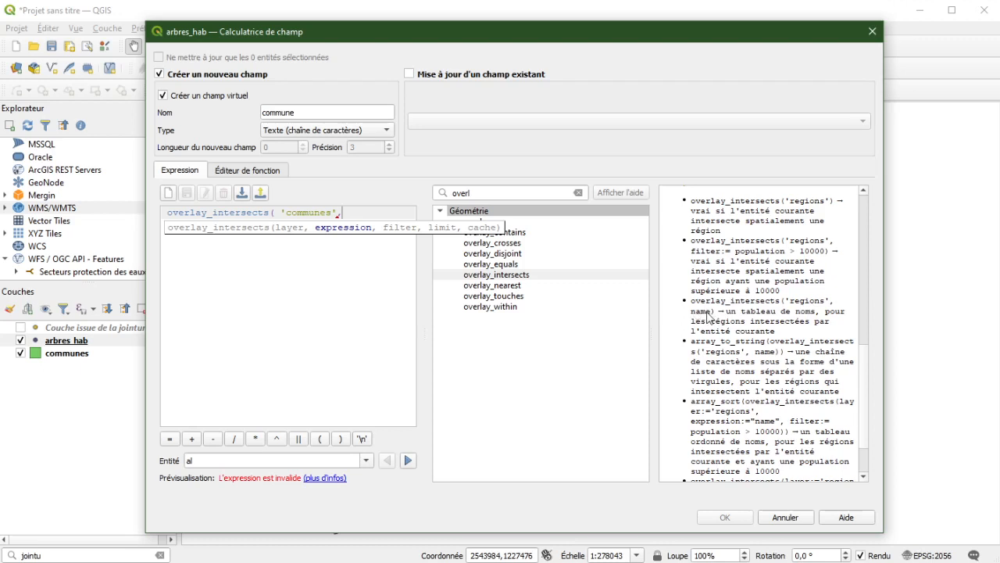
text(n)
key(BackSpace)
text(NAM)
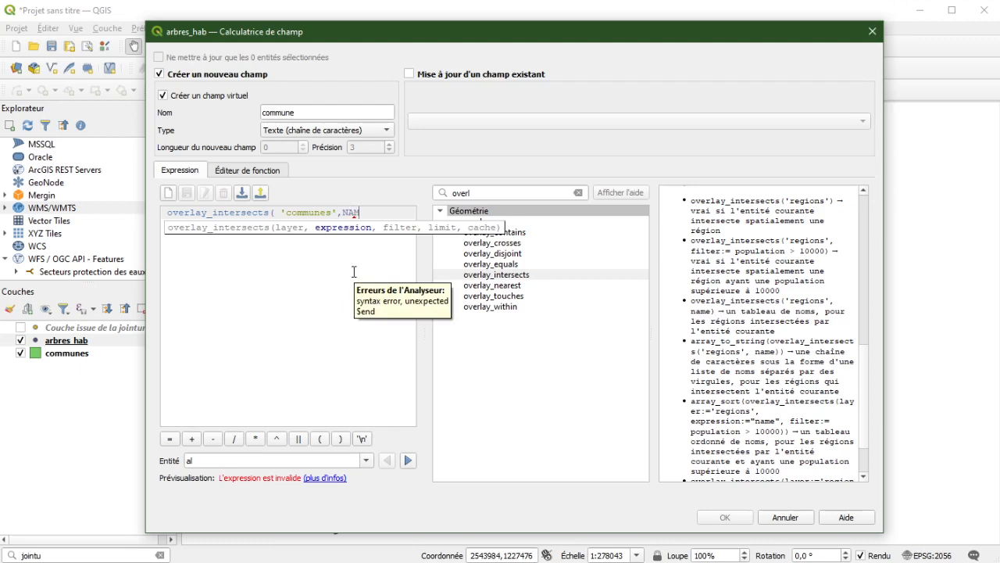
text(E))
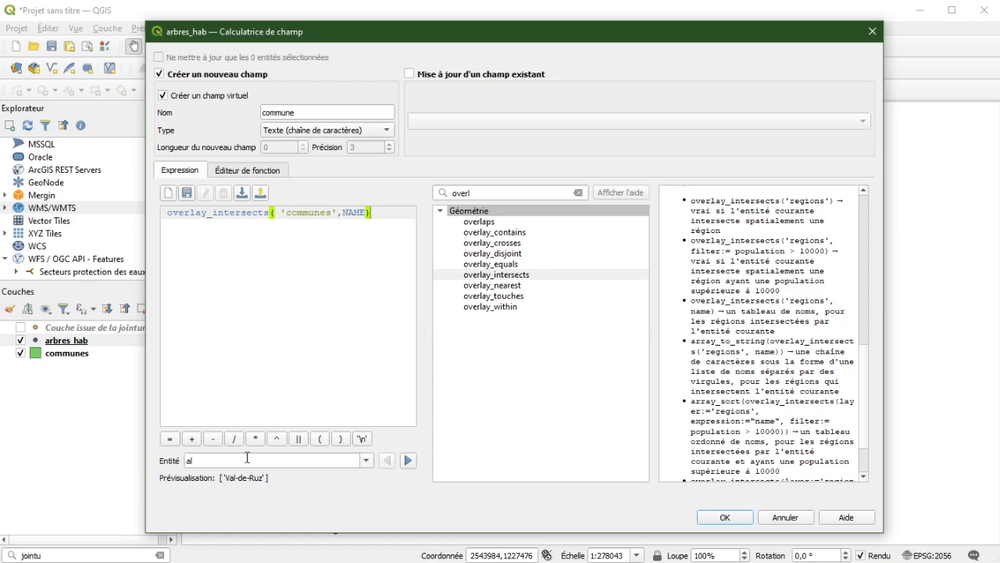
Wrap the overlay_intersects expression in array_to_string( ) and create the virtual field
click(163, 213)
text(arra )
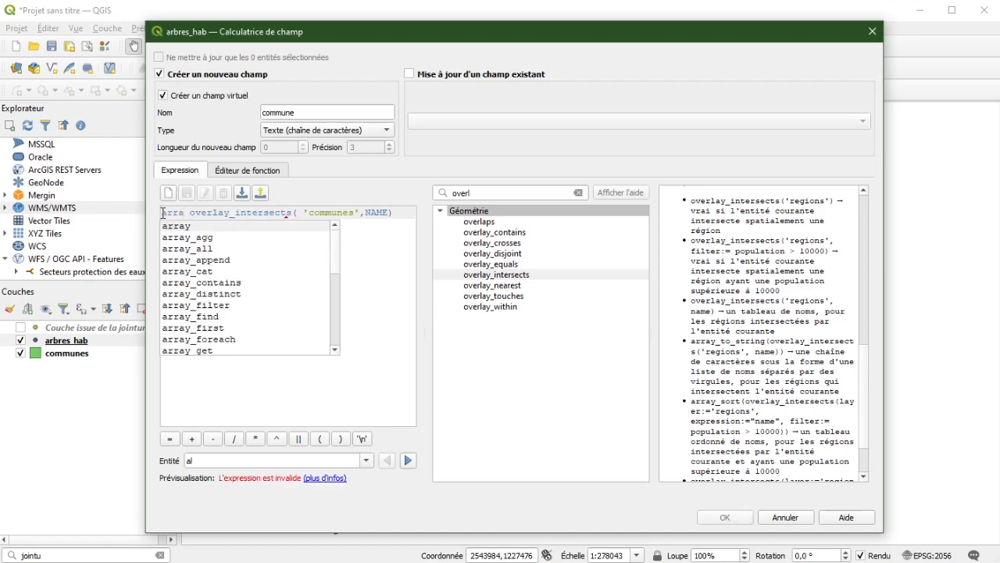
text(y-to)
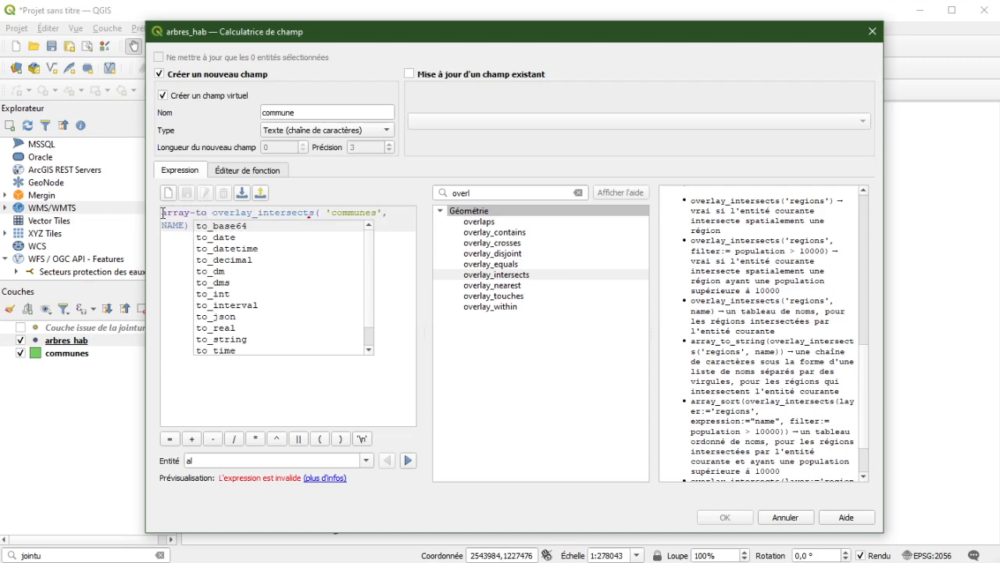
key(Escape)
key(BackSpace)
key(BackSpace)
key(BackSpace)
text(_)
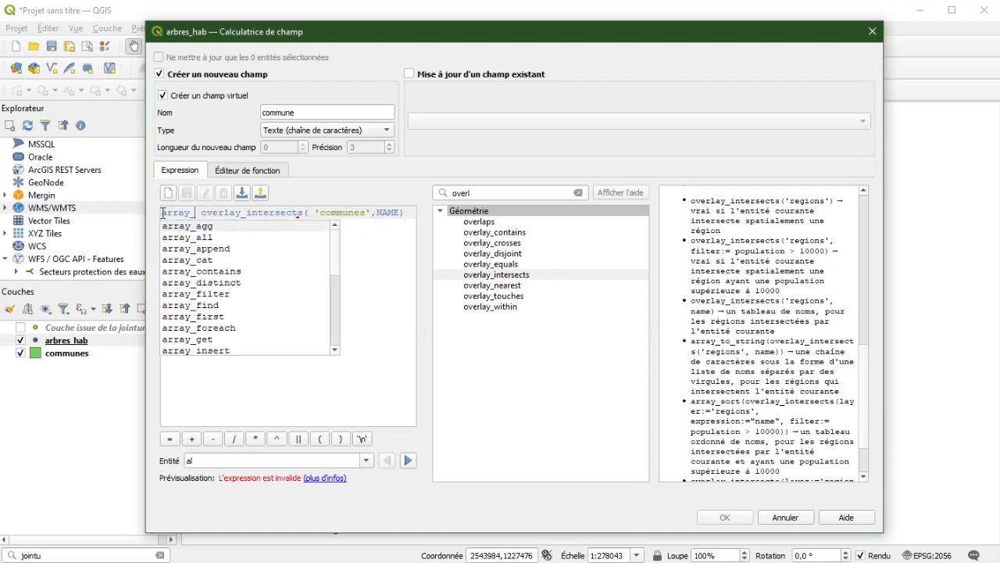
text(to)
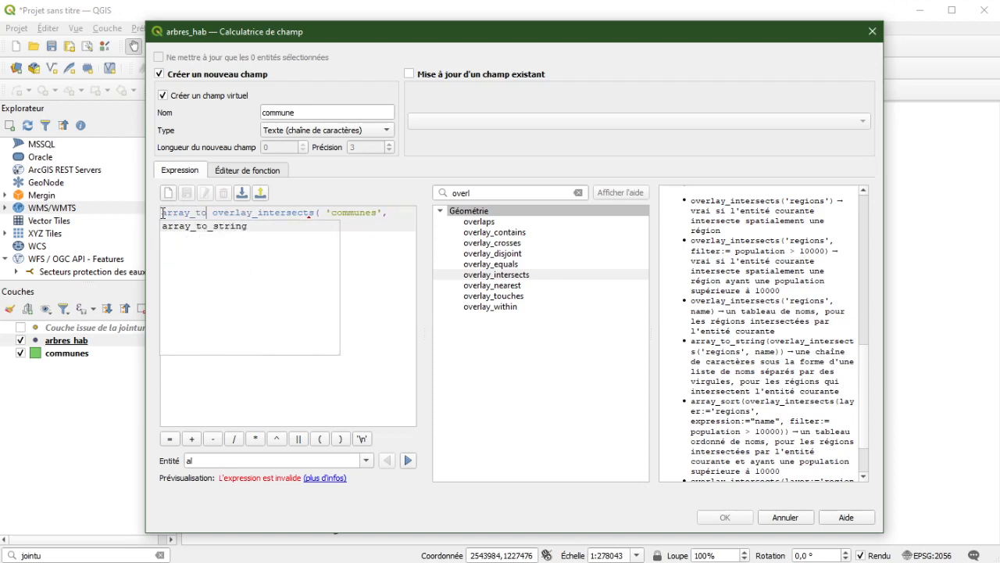
double_click(199, 227)
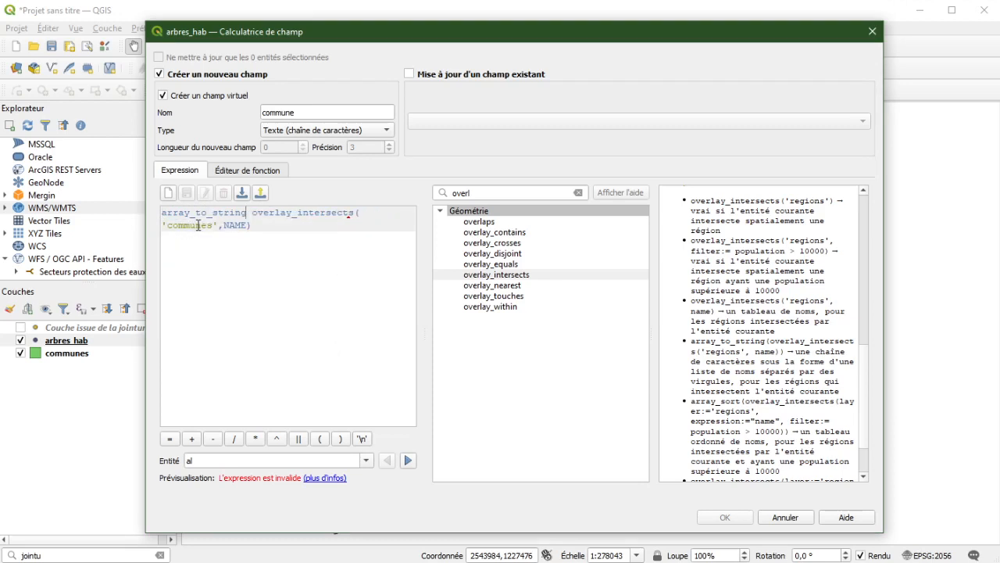
text(()
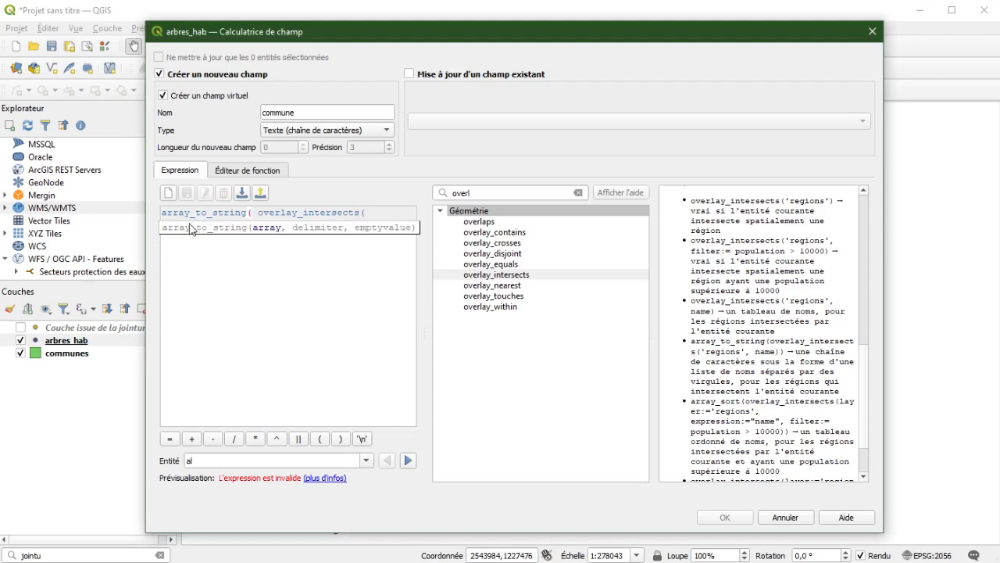
mouse_move(173, 211)
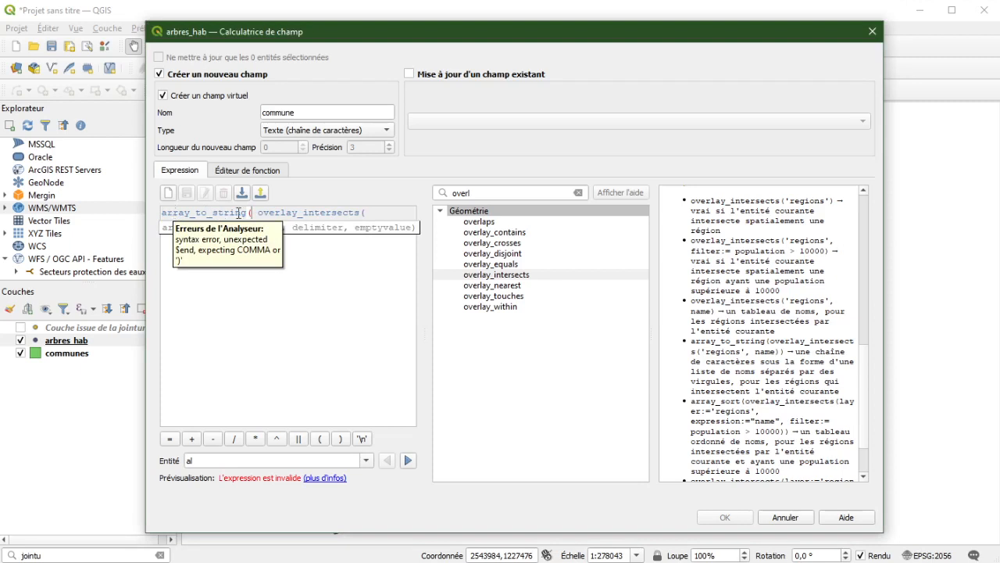
click(300, 249)
text())
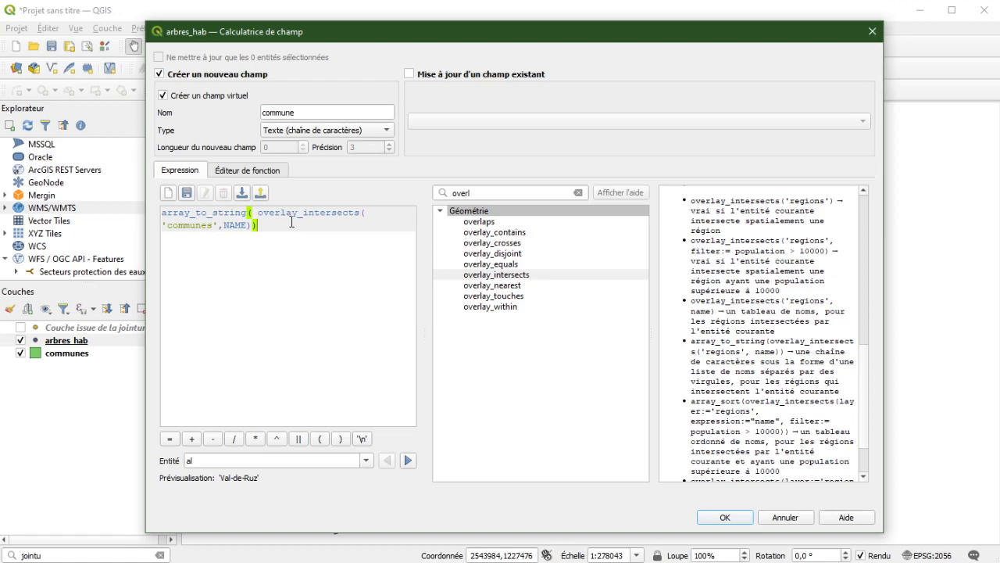
click(724, 517)
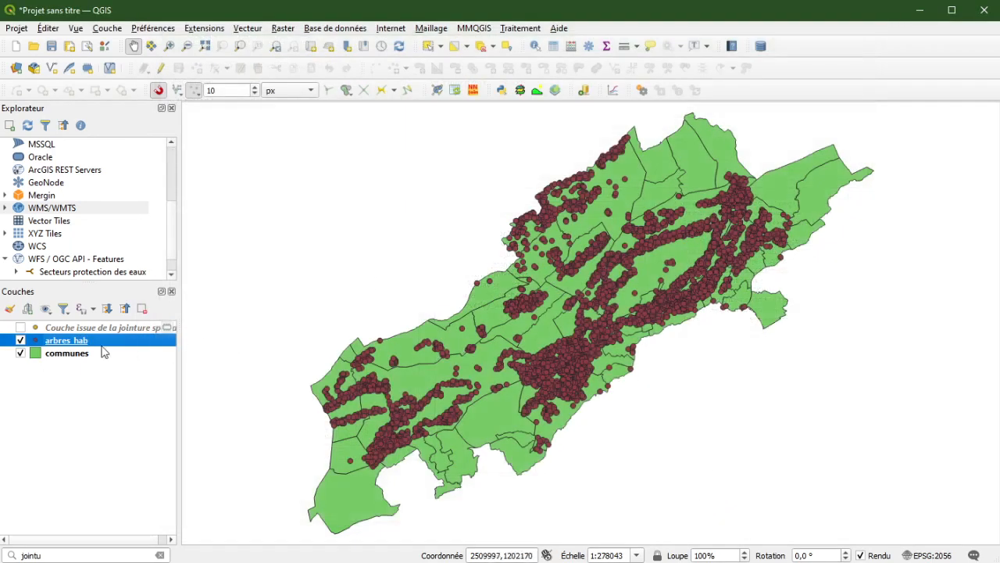
Identify an arbres_hab tree close to a commune boundary and examine its commune attribute
scroll(492, 289, up, 1)
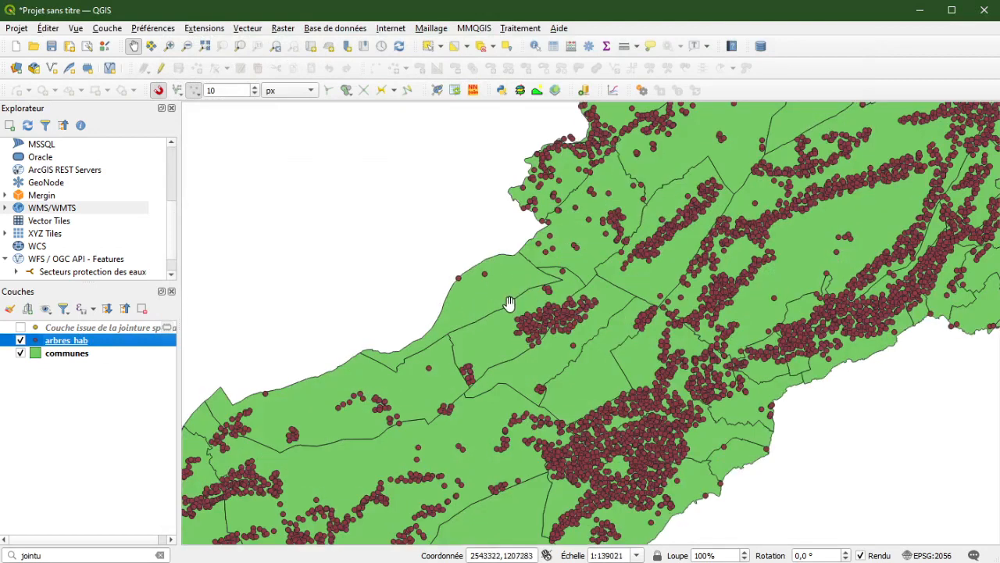
scroll(464, 377, up, 4)
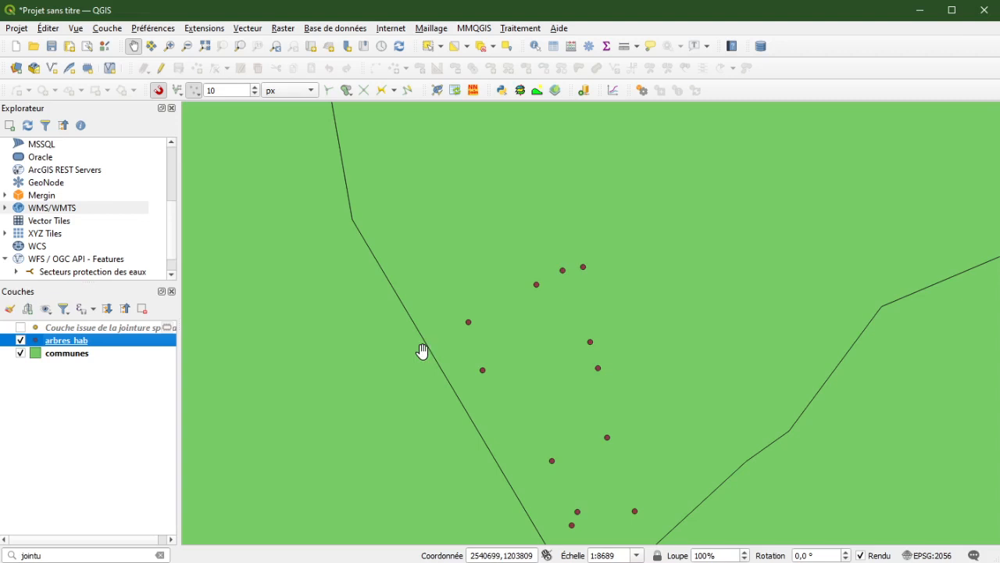
click(535, 45)
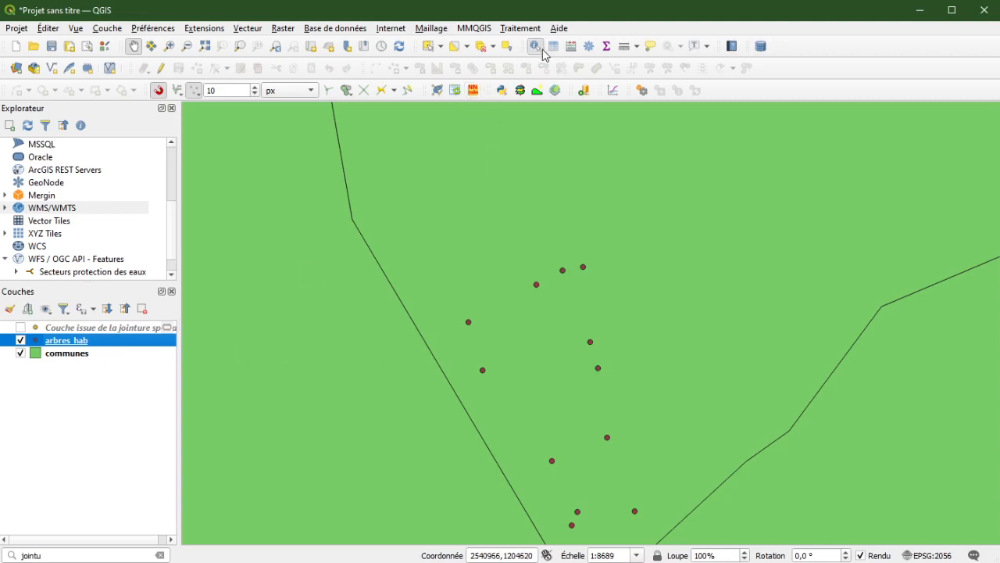
click(474, 326)
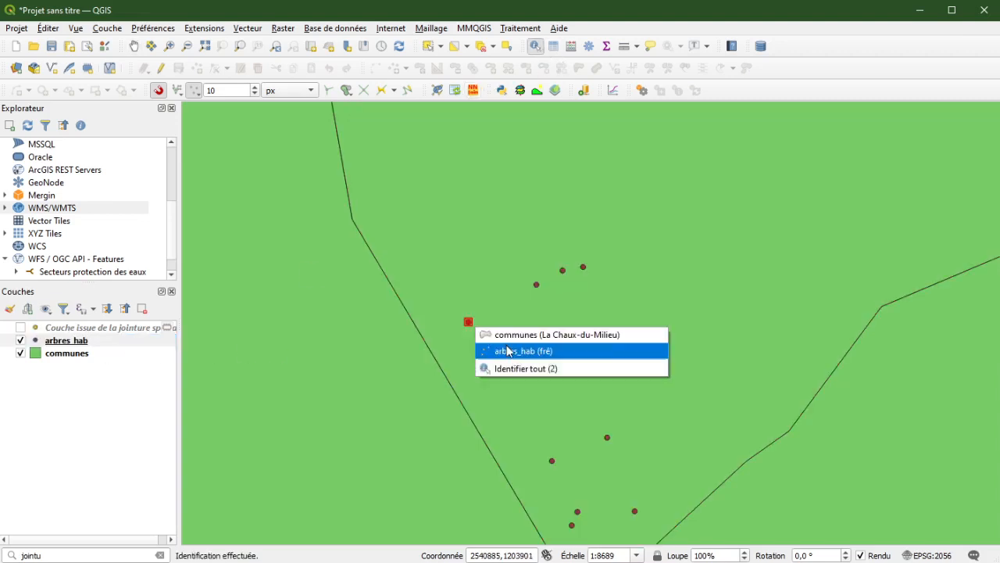
click(507, 351)
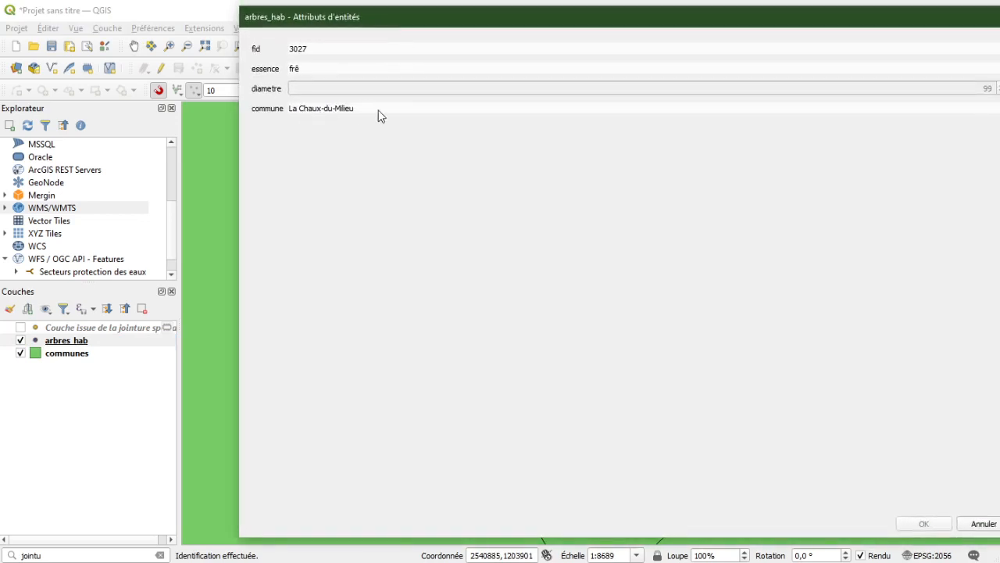
key(Escape)
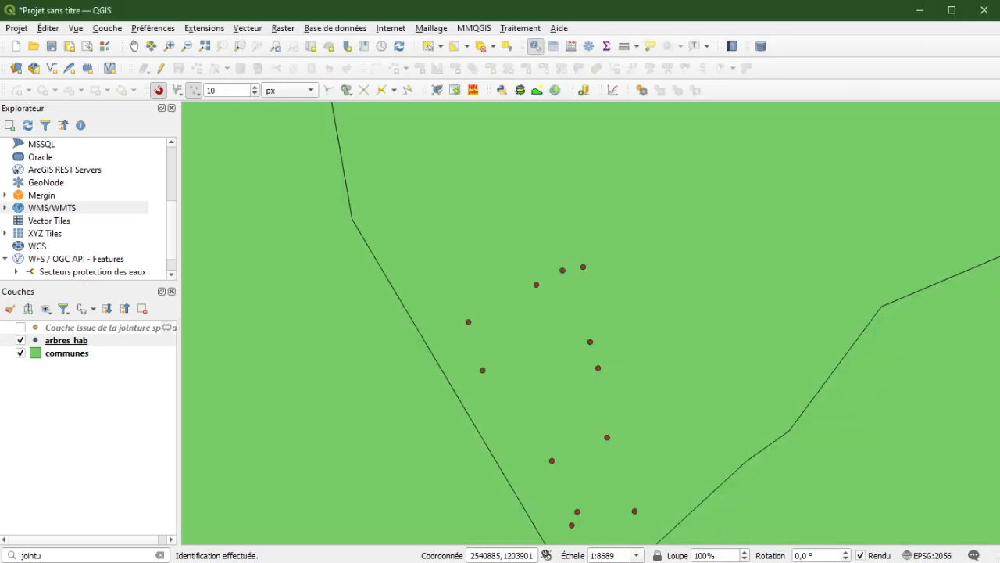
Put arbres_hab in edit mode and move the inspected tree across the boundary into the neighbouring commune with the vertex tool
click(87, 342)
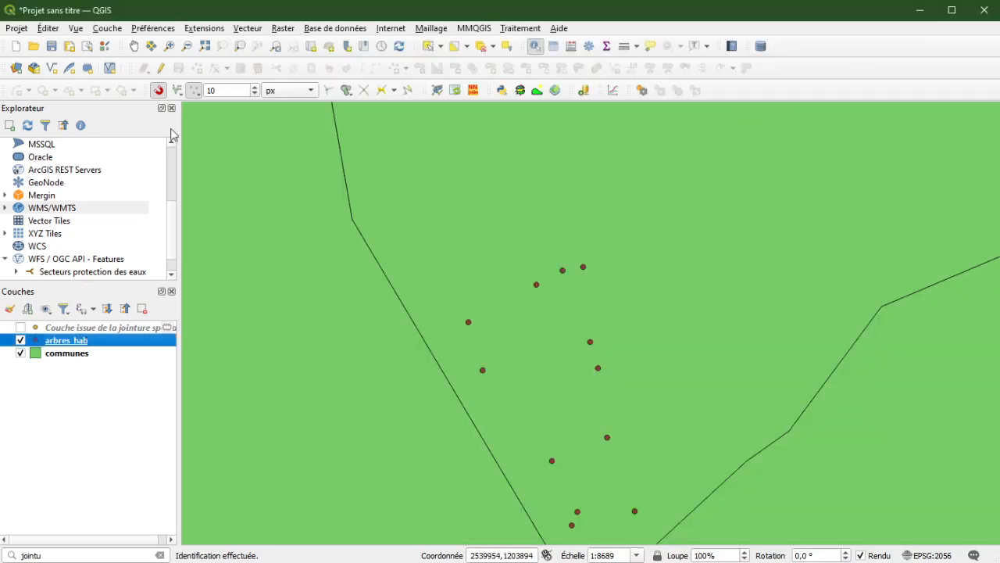
click(160, 68)
click(196, 67)
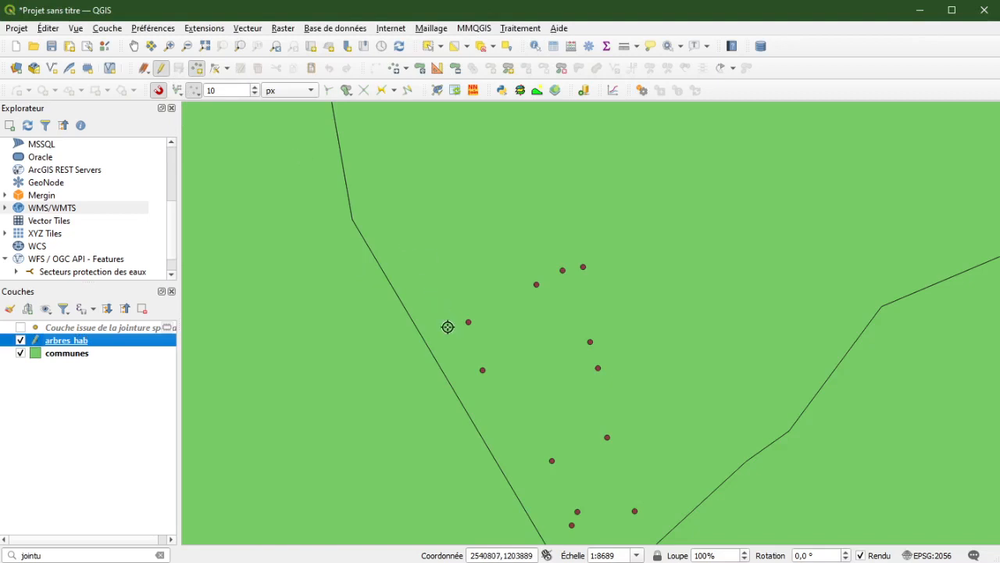
click(212, 72)
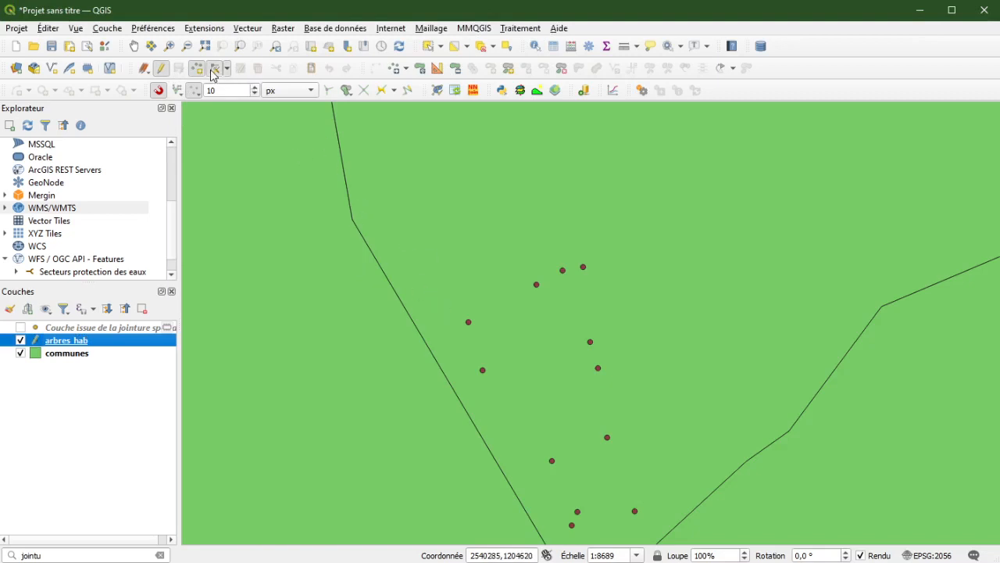
click(469, 322)
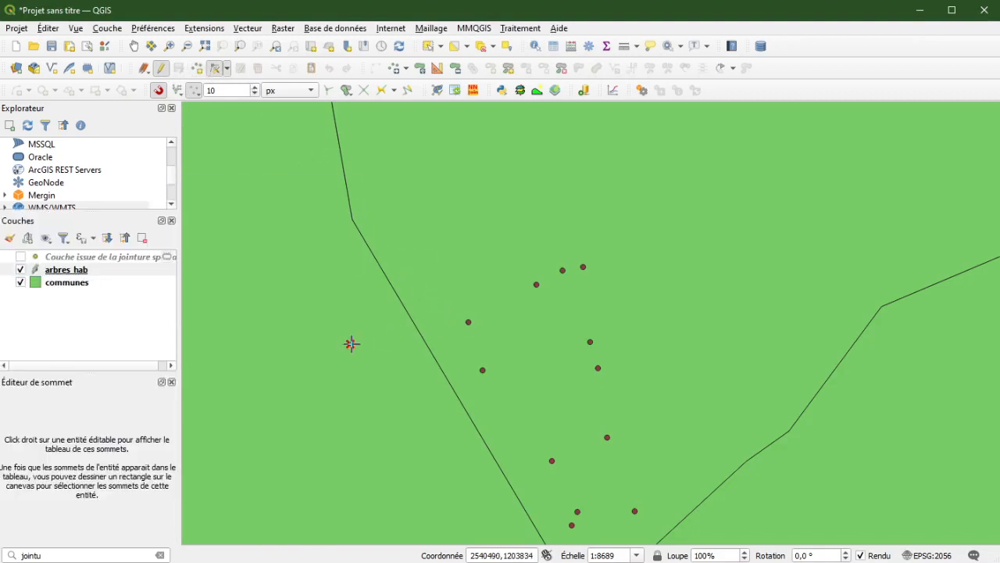
click(342, 344)
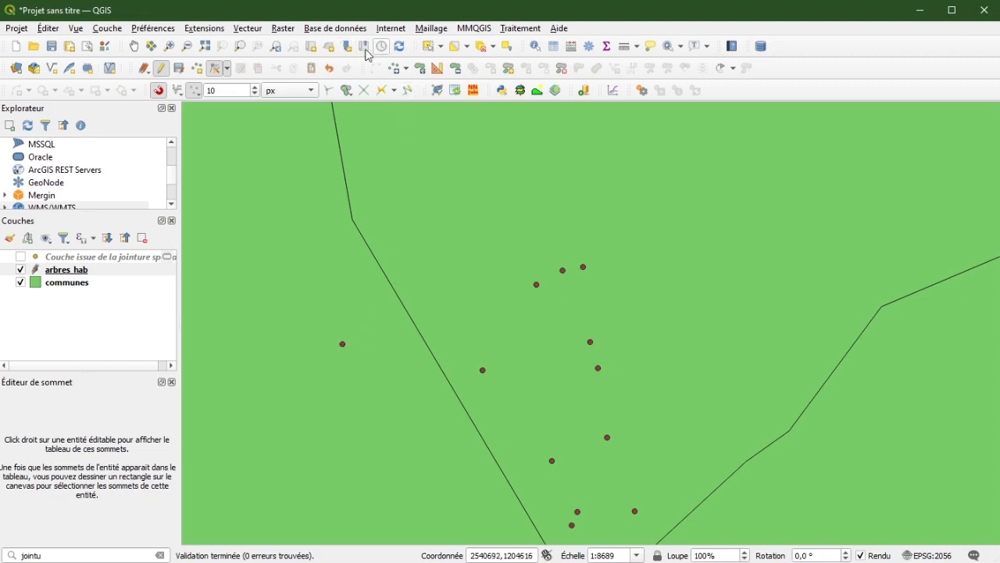
Identify the moved arbres_hab tree and check its commune attribute, leaving the attribute form without changes
click(534, 46)
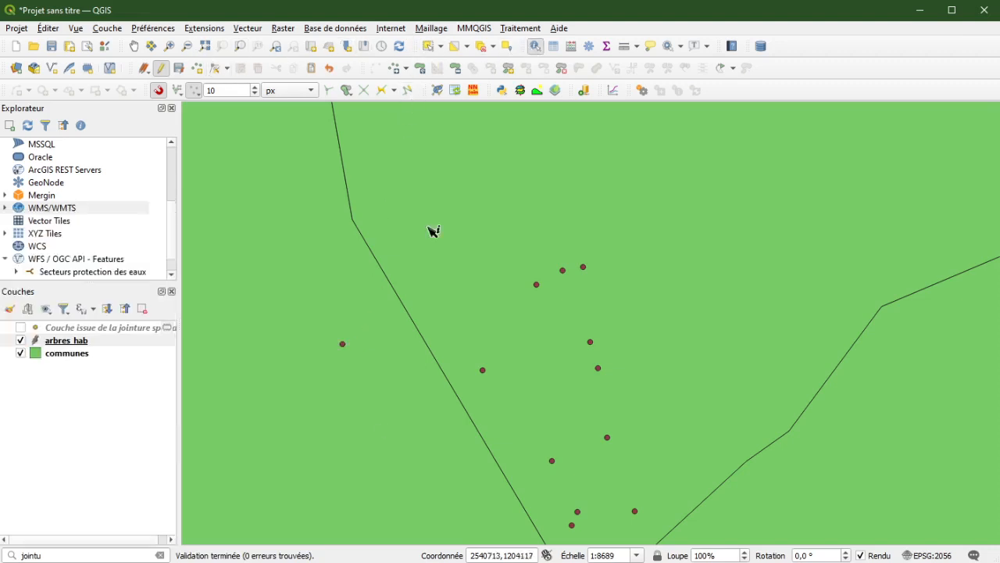
click(346, 343)
click(365, 366)
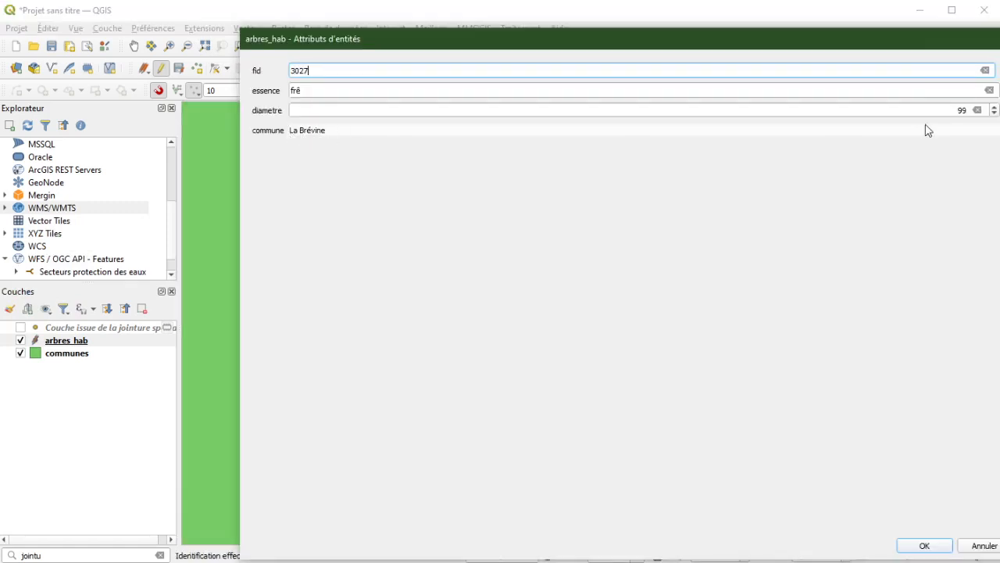
key(Escape)
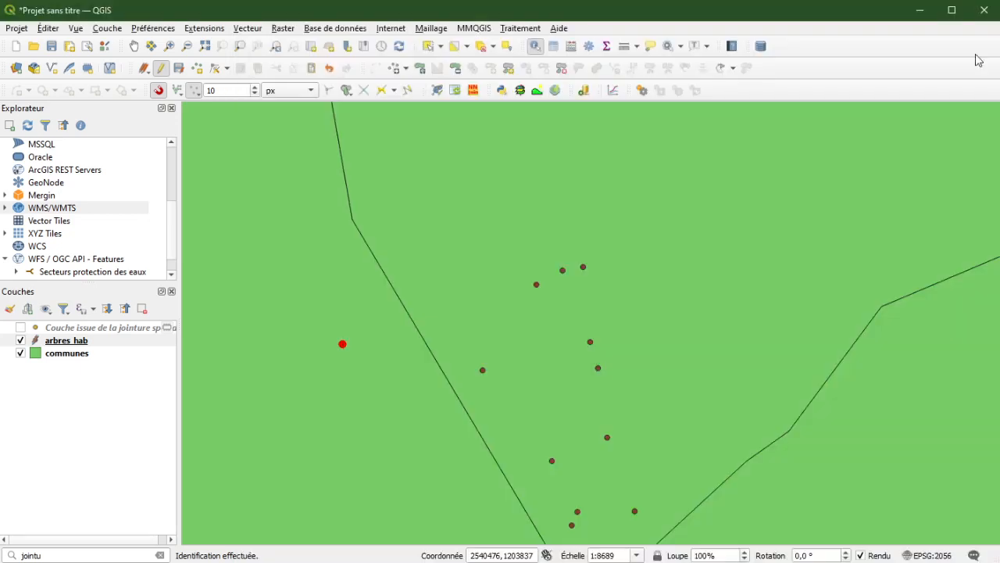